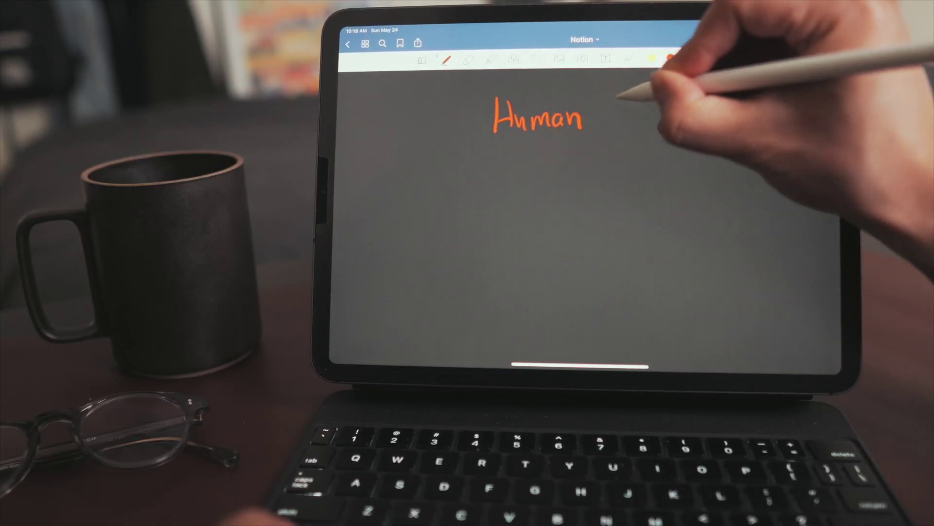
# - Finish writing 'Human Body' and draw three branch lines below the title
pyautogui.moveTo(605, 96)
pyautogui.mouseDown()
pyautogui.moveTo(607, 130)
pyautogui.moveTo(637, 114)
pyautogui.moveTo(650, 128)
pyautogui.mouseUp()
pyautogui.moveTo(652, 107); pyautogui.dragTo(655, 142)
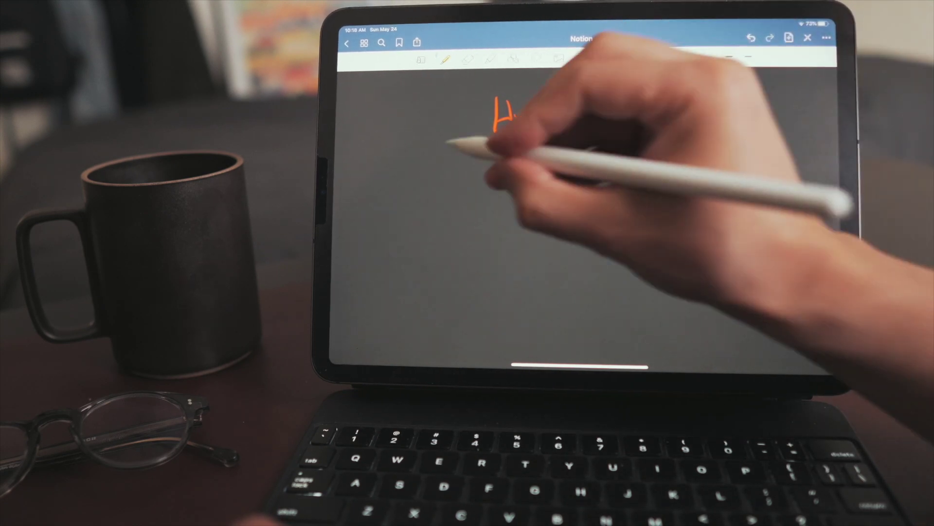
pyautogui.moveTo(462, 164); pyautogui.dragTo(431, 178)
pyautogui.moveTo(550, 151); pyautogui.dragTo(551, 163)
pyautogui.moveTo(643, 151); pyautogui.dragTo(658, 170)
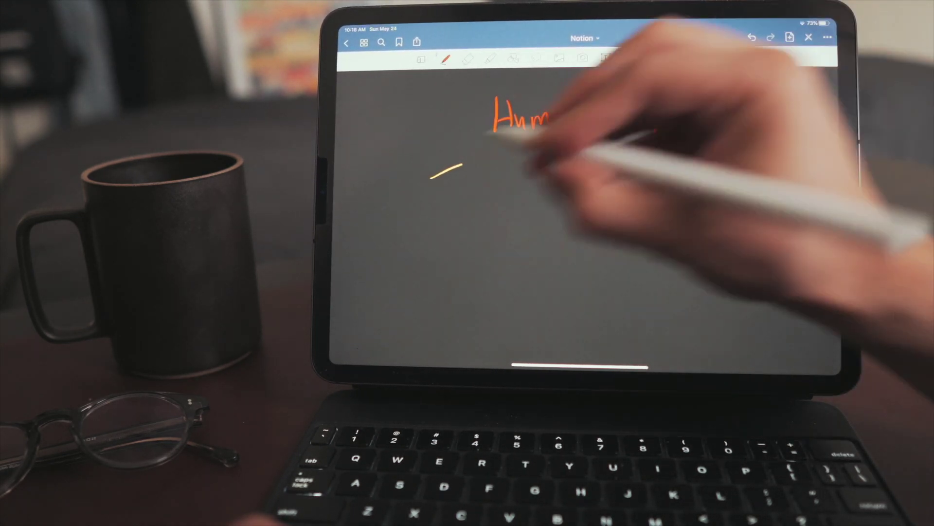
# - Handwrite 'Heart' under the left branch
pyautogui.moveTo(385, 196); pyautogui.dragTo(385, 228)
pyautogui.moveTo(386, 213)
pyautogui.mouseDown()
pyautogui.moveTo(395, 212)
pyautogui.moveTo(396, 227)
pyautogui.mouseUp()
pyautogui.moveTo(399, 217); pyautogui.dragTo(420, 225)
pyautogui.moveTo(422, 223)
pyautogui.mouseDown()
pyautogui.moveTo(426, 210)
pyautogui.moveTo(430, 224)
pyautogui.mouseUp()
pyautogui.moveTo(422, 208); pyautogui.dragTo(443, 206)
# - Write 'Stomach' under the middle branch and begin 'Bones' under the right branch
pyautogui.moveTo(523, 199); pyautogui.dragTo(513, 220)
pyautogui.moveTo(529, 197); pyautogui.dragTo(530, 221)
pyautogui.moveTo(524, 209); pyautogui.dragTo(583, 220)
pyautogui.moveTo(591, 209); pyautogui.dragTo(590, 220)
pyautogui.moveTo(594, 193); pyautogui.dragTo(605, 218)
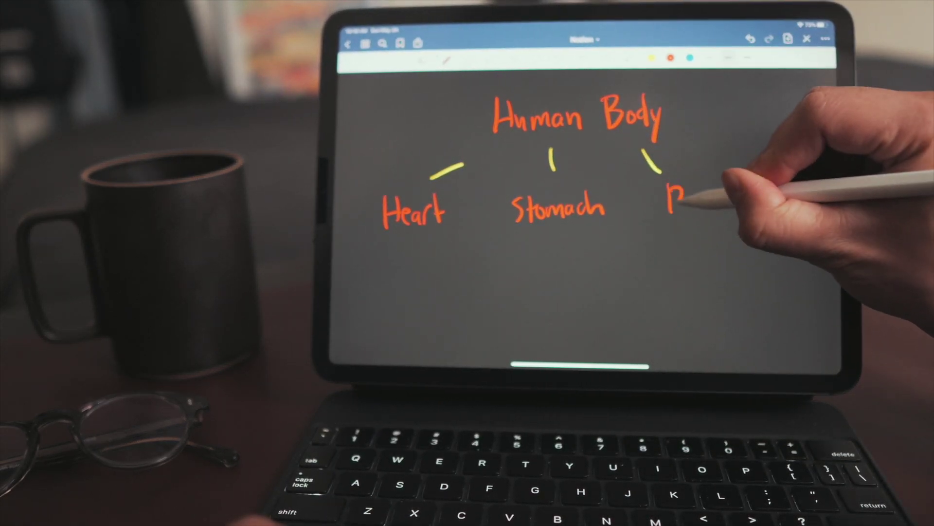
pyautogui.moveTo(697, 201); pyautogui.dragTo(704, 203)
pyautogui.moveTo(711, 196); pyautogui.dragTo(750, 213)
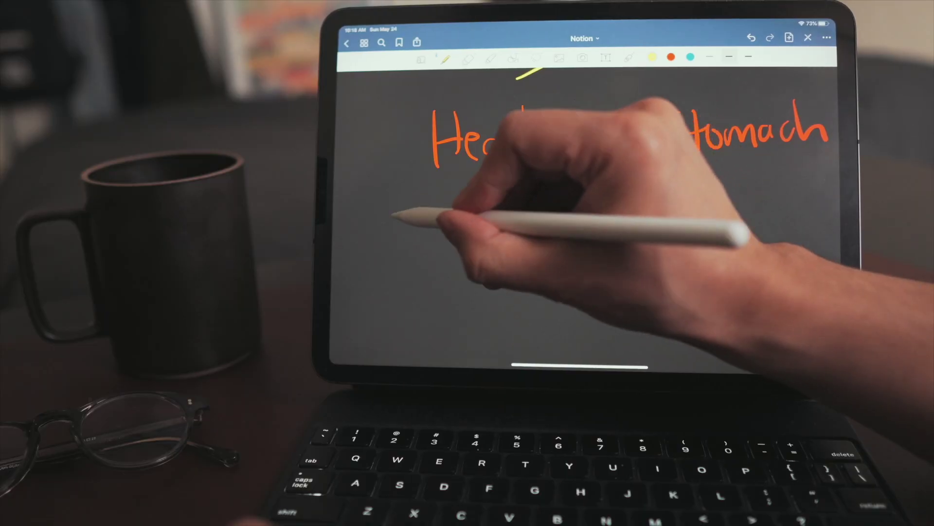
# - Draw three branch lines below Heart and complete the word Stomach
pyautogui.moveTo(418, 204); pyautogui.dragTo(389, 225)
pyautogui.moveTo(502, 183); pyautogui.dragTo(503, 210)
pyautogui.moveTo(558, 180); pyautogui.dragTo(600, 206)
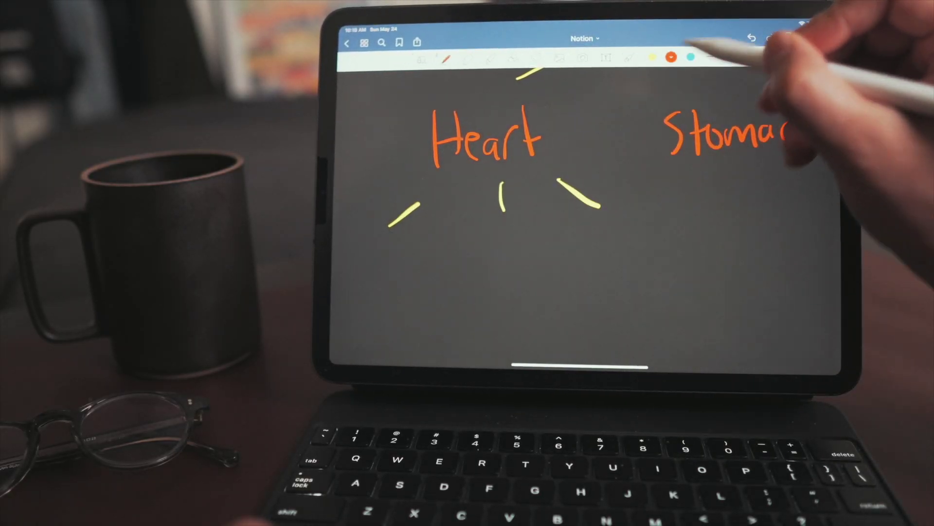
pyautogui.moveTo(803, 114); pyautogui.dragTo(827, 153)
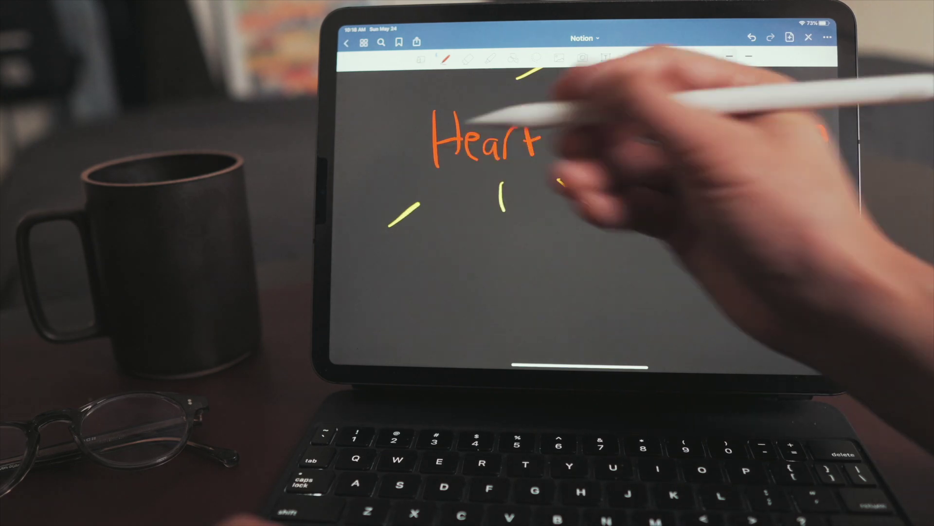
# - Write RV, Atria and Aorta under Heart's three branches
pyautogui.scroll(-2, 648, 127)
pyautogui.moveTo(363, 208)
pyautogui.mouseDown()
pyautogui.moveTo(382, 234)
pyautogui.moveTo(410, 213)
pyautogui.mouseUp()
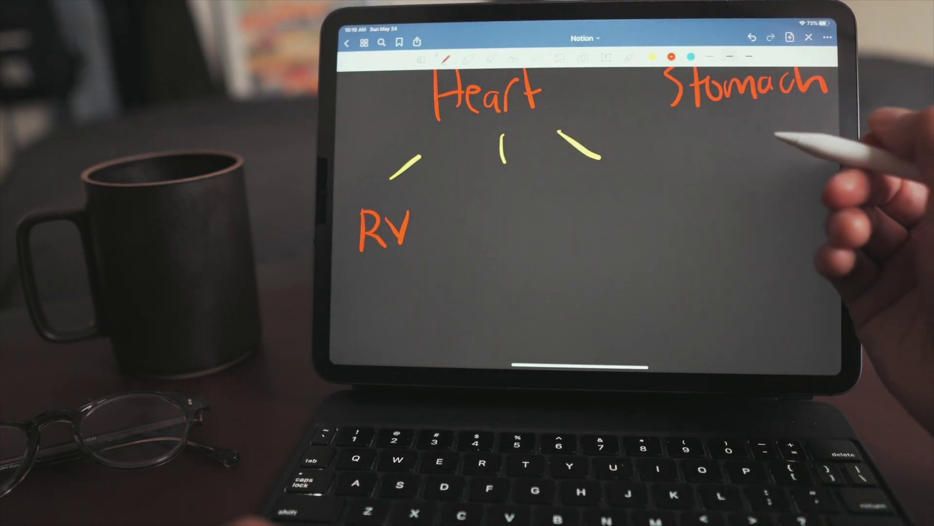
pyautogui.moveTo(464, 236)
pyautogui.mouseDown()
pyautogui.moveTo(496, 209)
pyautogui.moveTo(501, 221)
pyautogui.moveTo(532, 203)
pyautogui.moveTo(545, 234)
pyautogui.mouseUp()
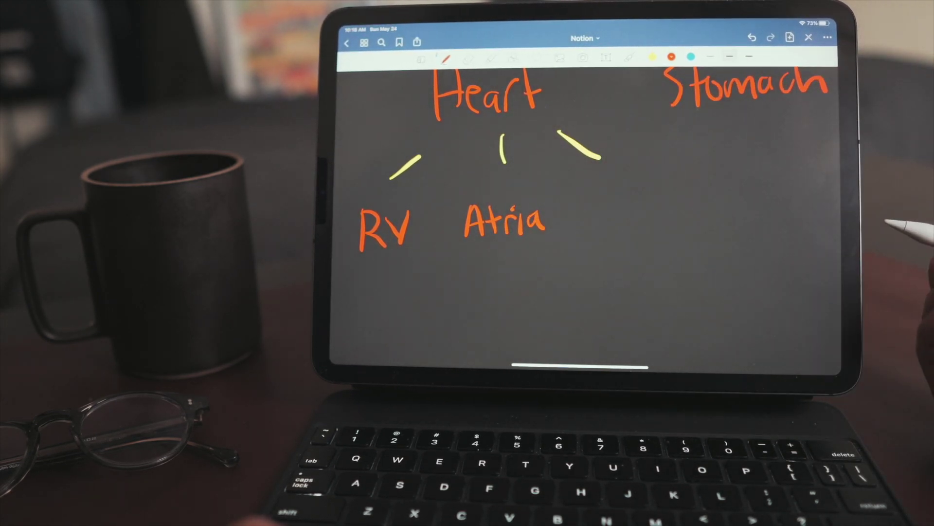
pyautogui.moveTo(603, 223)
pyautogui.mouseDown()
pyautogui.moveTo(625, 202)
pyautogui.moveTo(679, 194)
pyautogui.moveTo(701, 217)
pyautogui.mouseUp()
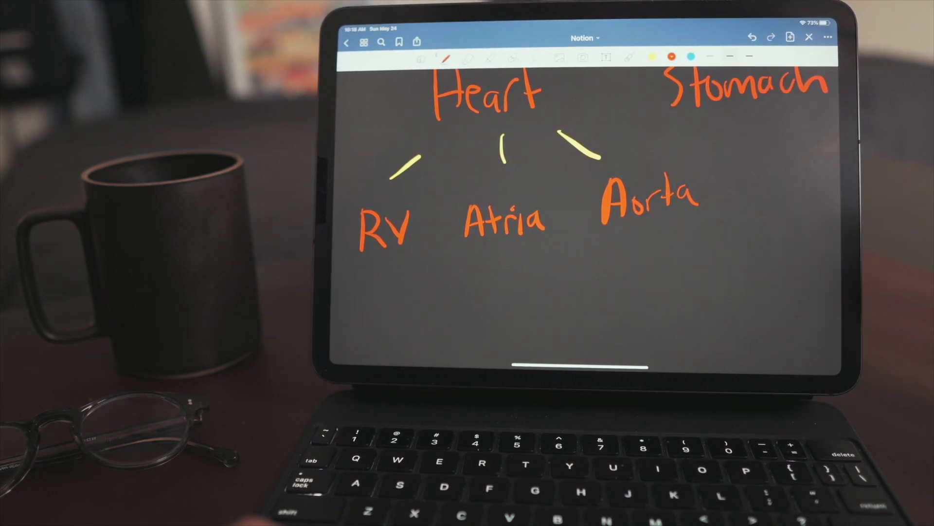
pyautogui.scroll(-3, 560, 243)
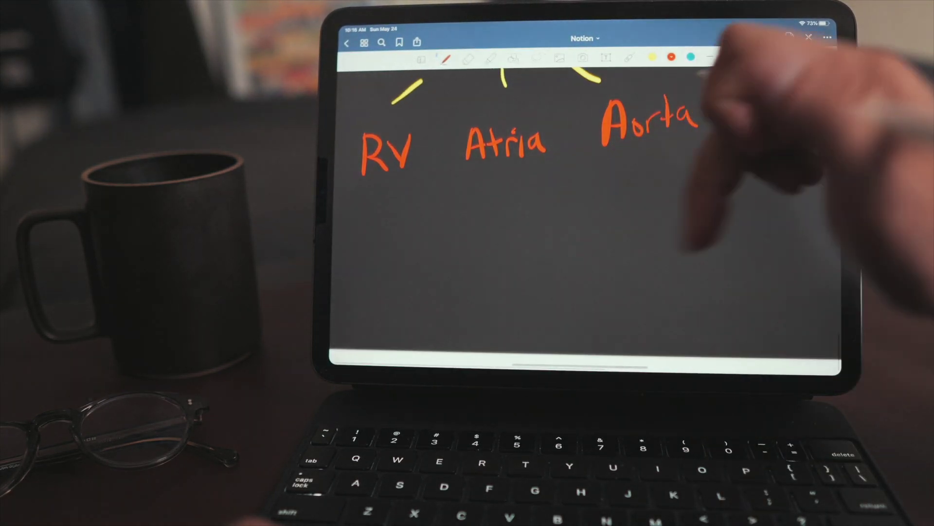
# - Draw two branches below RV and write PM and Tricuspid in red
pyautogui.moveTo(389, 217); pyautogui.dragTo(371, 252)
pyautogui.moveTo(411, 194); pyautogui.dragTo(476, 257)
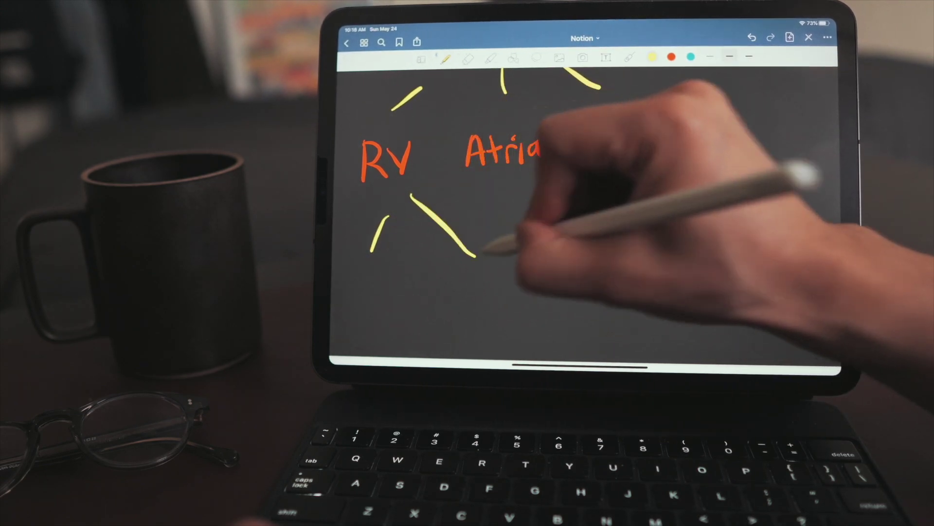
pyautogui.click(672, 56)
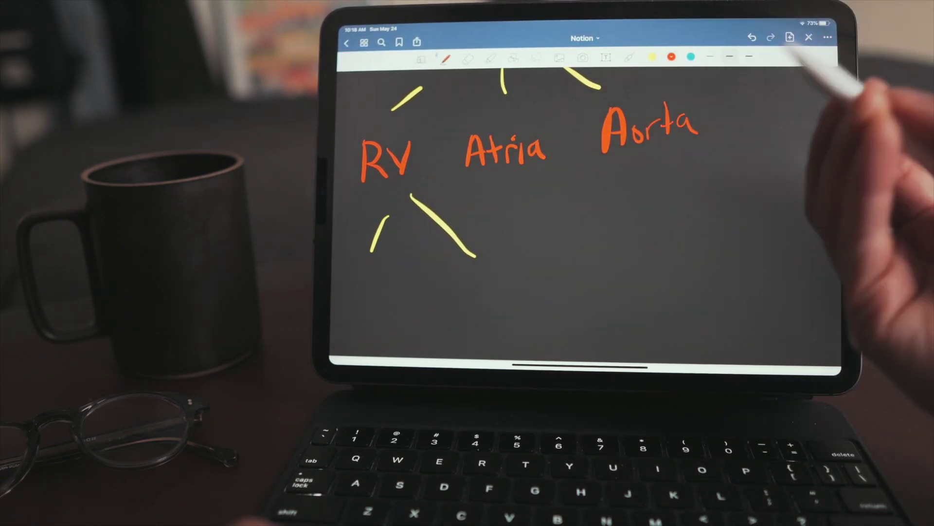
pyautogui.moveTo(350, 287)
pyautogui.mouseDown()
pyautogui.moveTo(349, 319)
pyautogui.moveTo(351, 306)
pyautogui.moveTo(392, 316)
pyautogui.mouseUp()
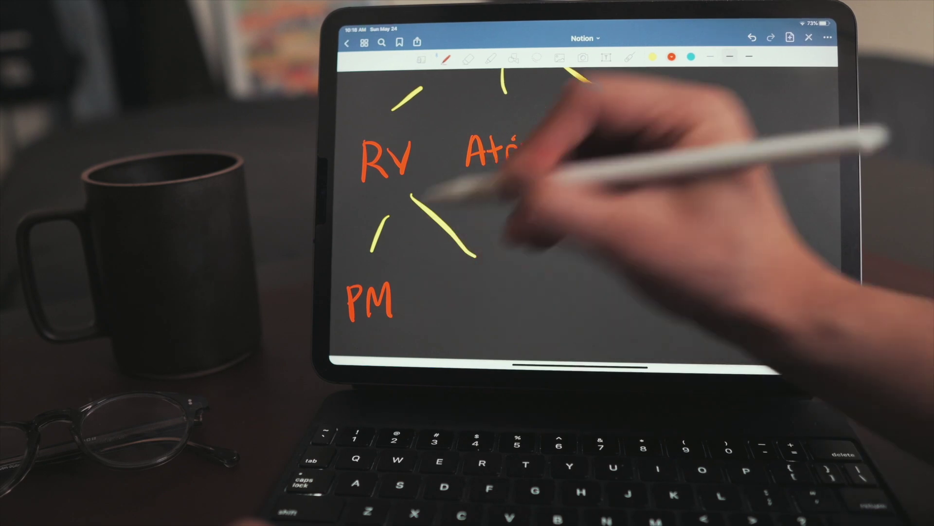
pyautogui.moveTo(470, 263); pyautogui.dragTo(490, 261)
pyautogui.moveTo(481, 265)
pyautogui.mouseDown()
pyautogui.moveTo(482, 298)
pyautogui.moveTo(510, 274)
pyautogui.moveTo(550, 292)
pyautogui.mouseUp()
pyautogui.moveTo(563, 279)
pyautogui.mouseDown()
pyautogui.moveTo(565, 304)
pyautogui.moveTo(597, 254)
pyautogui.mouseUp()
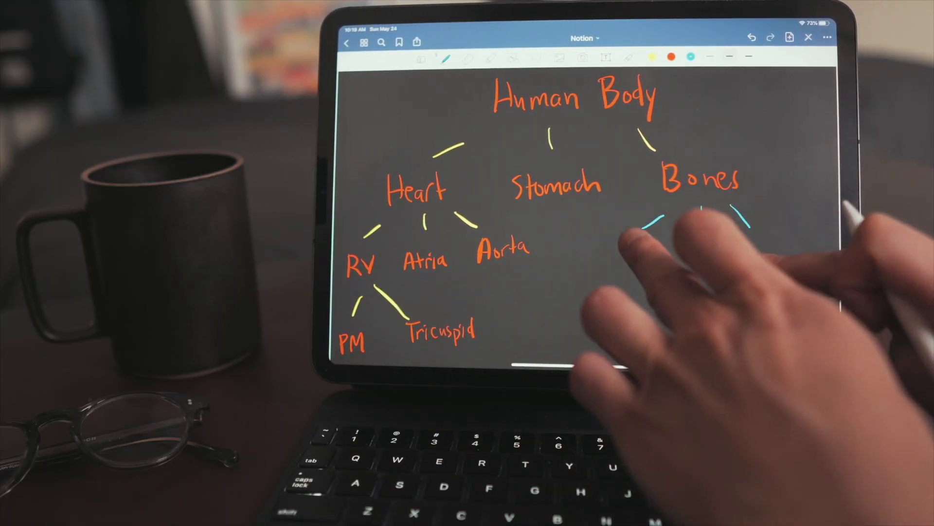
# - Finish the cyan branch lines under Bones and write Skull in orange
pyautogui.moveTo(633, 292)
pyautogui.mouseDown()
pyautogui.moveTo(584, 253)
pyautogui.moveTo(469, 303)
pyautogui.moveTo(469, 313)
pyautogui.mouseUp()
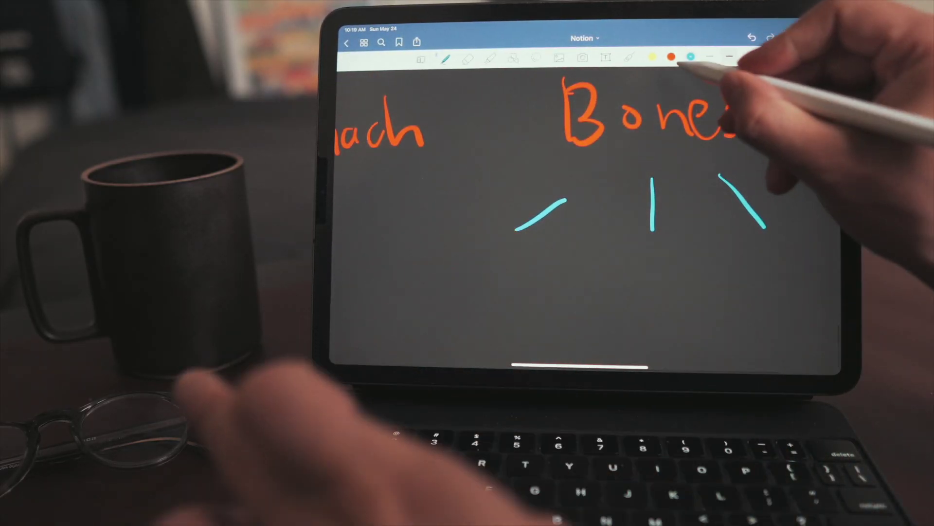
pyautogui.click(671, 57)
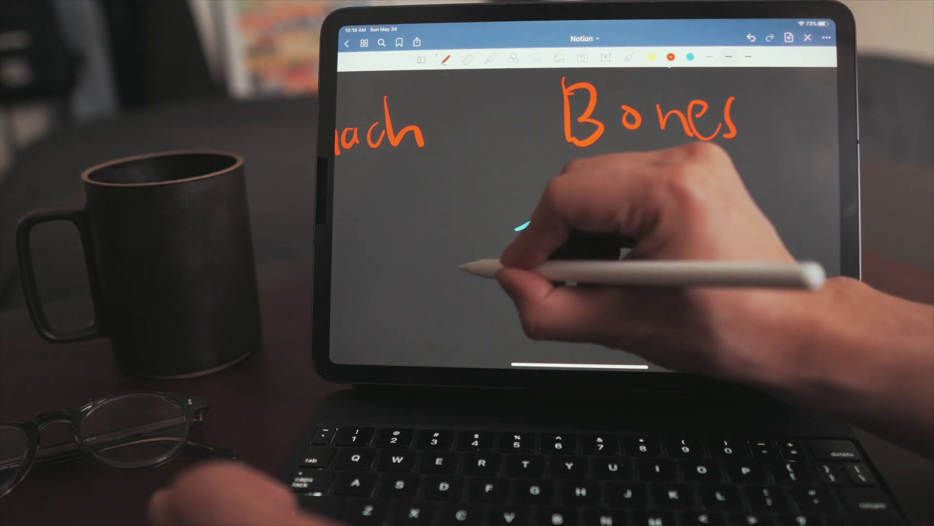
pyautogui.moveTo(461, 268)
pyautogui.mouseDown()
pyautogui.moveTo(447, 295)
pyautogui.moveTo(516, 295)
pyautogui.mouseUp()
pyautogui.moveTo(524, 263); pyautogui.dragTo(528, 295)
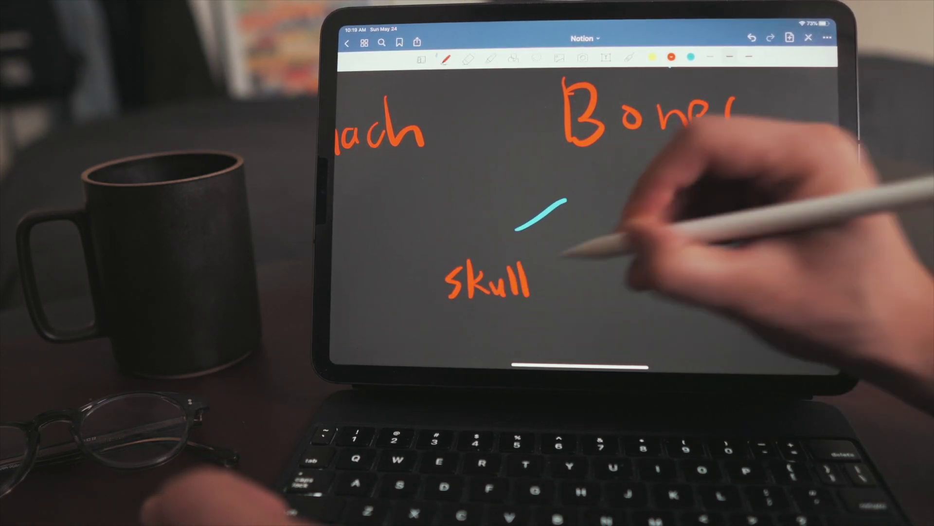
# - Write Humerus and Femur under the middle and right Bones branches
pyautogui.moveTo(579, 265)
pyautogui.mouseDown()
pyautogui.moveTo(579, 297)
pyautogui.moveTo(593, 298)
pyautogui.mouseUp()
pyautogui.moveTo(579, 282); pyautogui.dragTo(592, 280)
pyautogui.moveTo(597, 278)
pyautogui.mouseDown()
pyautogui.moveTo(612, 295)
pyautogui.moveTo(623, 278)
pyautogui.moveTo(643, 292)
pyautogui.mouseUp()
pyautogui.moveTo(645, 292)
pyautogui.mouseDown()
pyautogui.moveTo(655, 281)
pyautogui.moveTo(672, 294)
pyautogui.mouseUp()
pyautogui.moveTo(738, 262)
pyautogui.mouseDown()
pyautogui.moveTo(735, 292)
pyautogui.moveTo(753, 261)
pyautogui.mouseUp()
pyautogui.moveTo(738, 276)
pyautogui.mouseDown()
pyautogui.moveTo(750, 276)
pyautogui.moveTo(760, 292)
pyautogui.moveTo(773, 280)
pyautogui.mouseUp()
pyautogui.moveTo(774, 292)
pyautogui.mouseDown()
pyautogui.moveTo(784, 281)
pyautogui.moveTo(790, 292)
pyautogui.mouseUp()
pyautogui.moveTo(792, 279)
pyautogui.mouseDown()
pyautogui.moveTo(808, 292)
pyautogui.moveTo(811, 277)
pyautogui.mouseUp()
pyautogui.moveTo(812, 276); pyautogui.dragTo(830, 290)
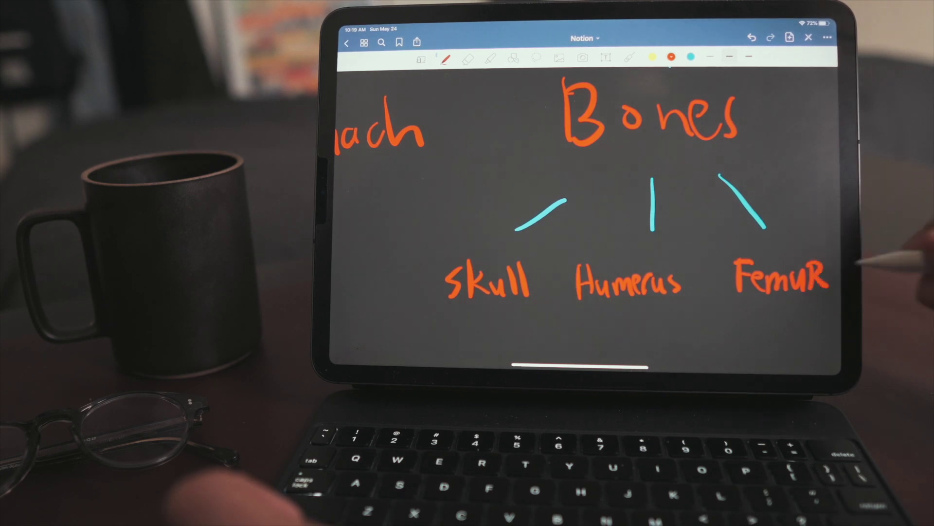
# - Zoom out to view the whole handwritten Human Body mind map
pyautogui.scroll(-5, 584, 204)
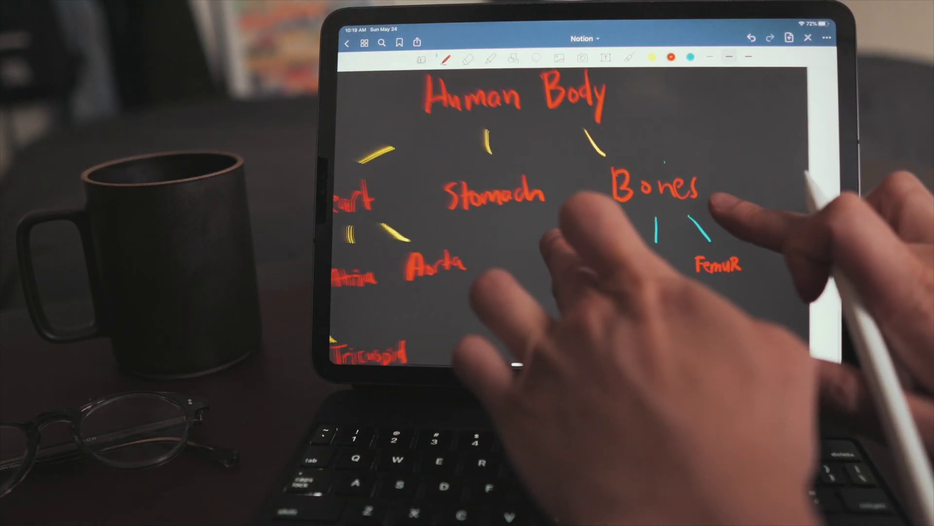
pyautogui.scroll(-3, 584, 204)
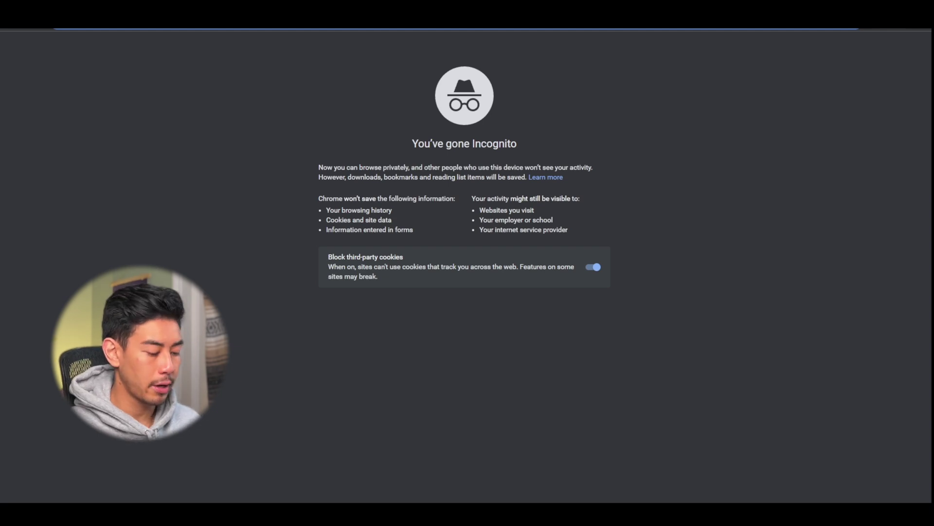
# - Go to the RemNote website and log in with the account username and password
pyautogui.write('remnote')
pyautogui.press('Return')
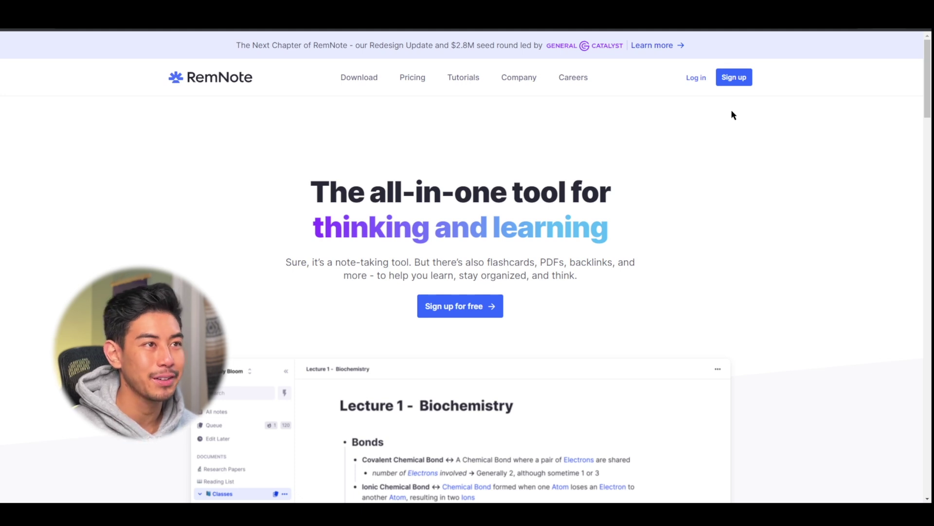
pyautogui.click(696, 84)
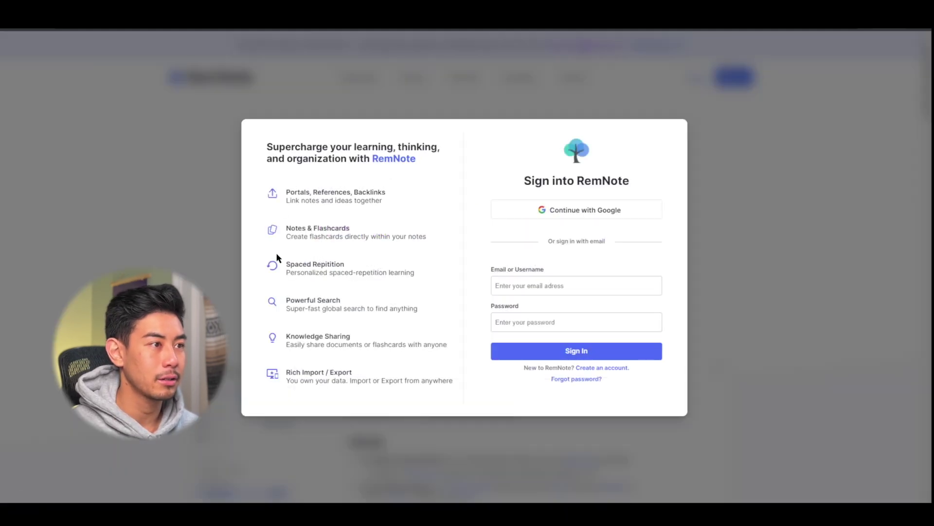
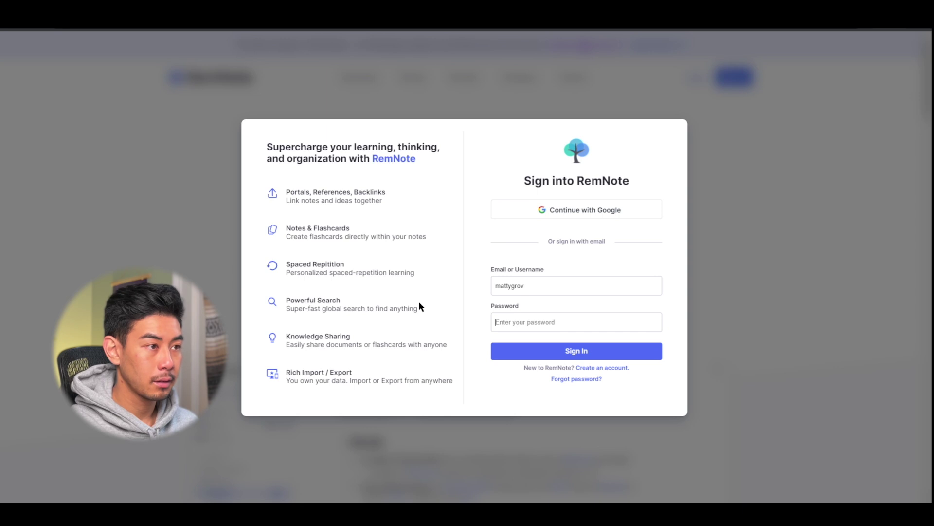
pyautogui.press('Return')
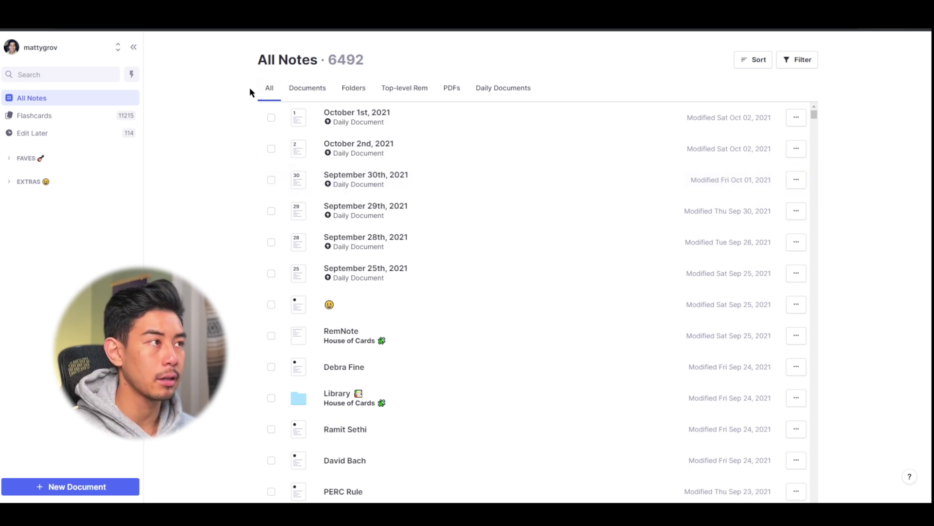
# - Browse the Folders, Top-level and All filters, then create a new Blank Document
pyautogui.click(350, 94)
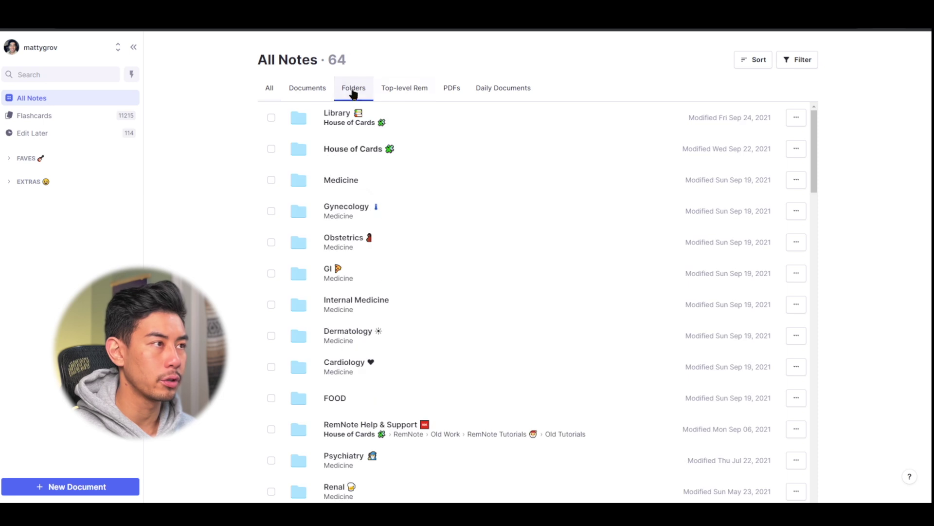
pyautogui.click(404, 90)
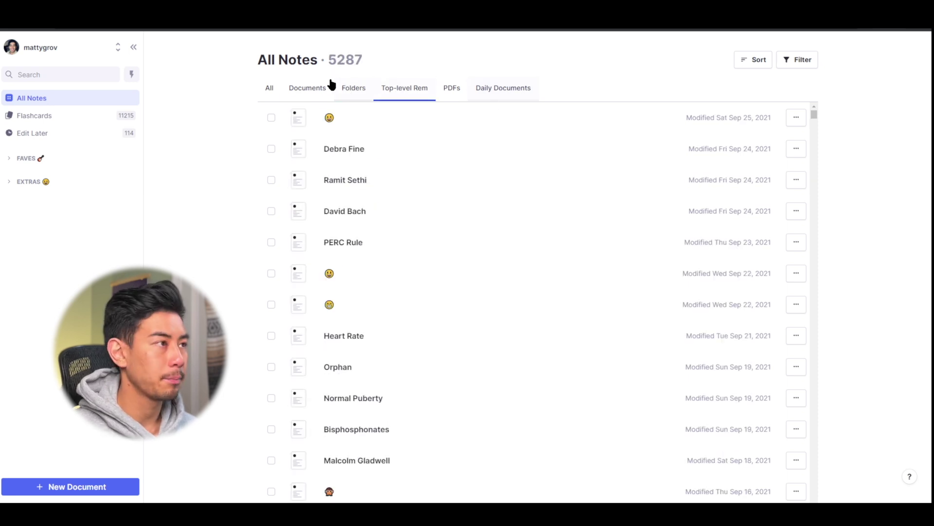
pyautogui.click(267, 90)
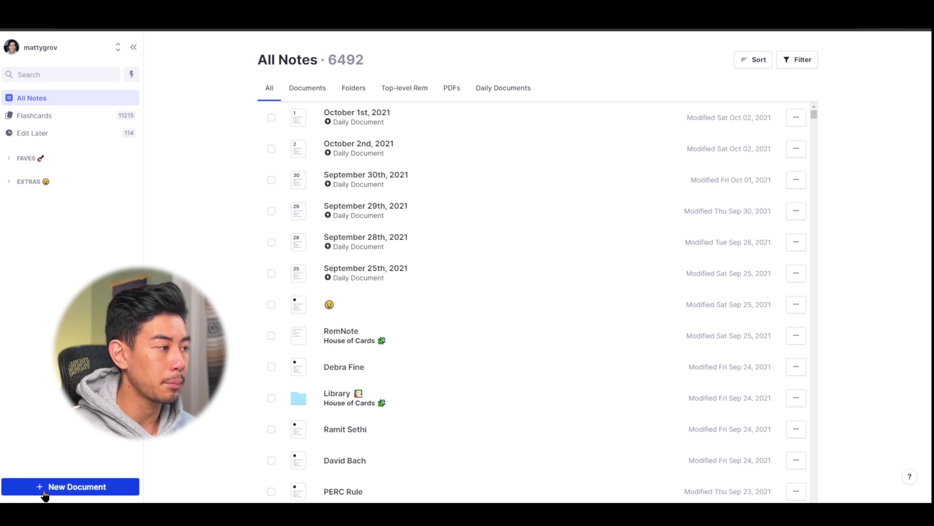
pyautogui.click(69, 493)
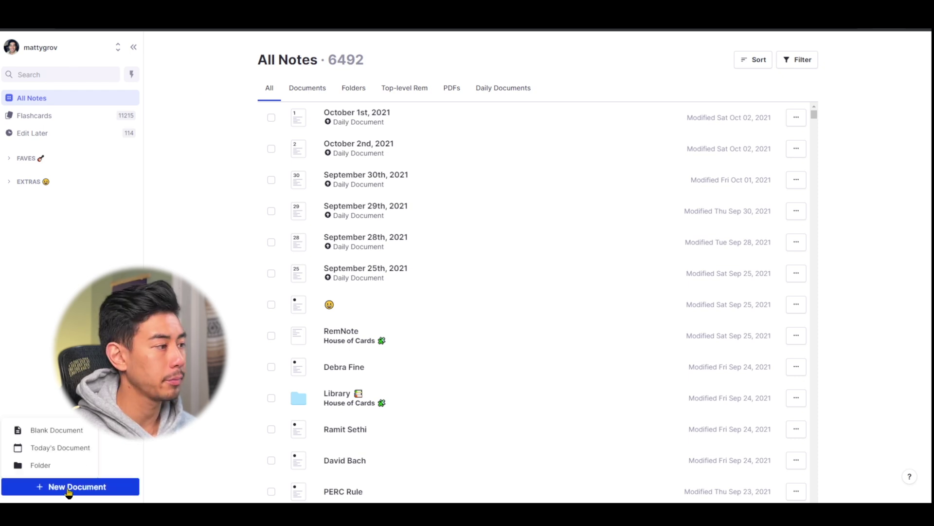
pyautogui.click(39, 434)
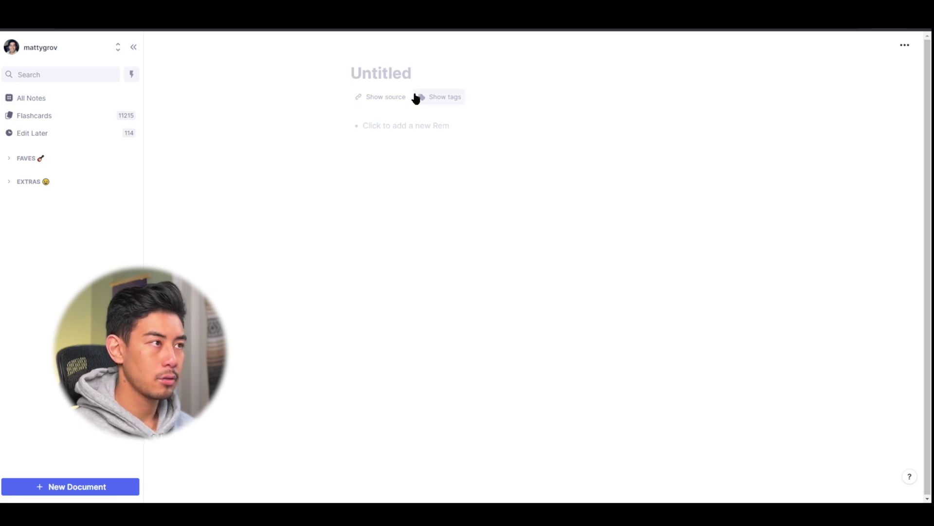
# - Title the document 'Getting Started with RemNote' and move to the first Rem line
pyautogui.write('Getting S')
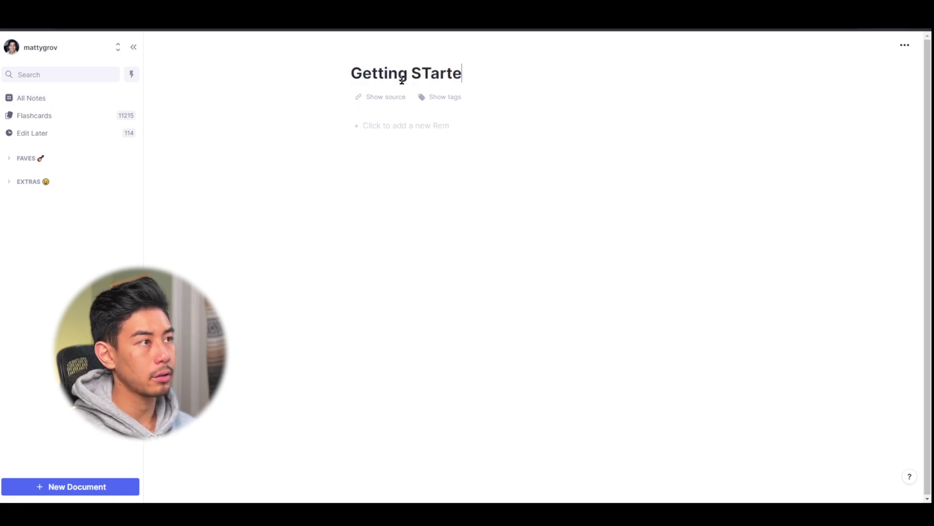
pyautogui.write('Tarte')
pyautogui.press('BackSpace')
pyautogui.press('BackSpace')
pyautogui.press('BackSpace')
pyautogui.press('BackSpace')
pyautogui.press('BackSpace')
pyautogui.press('BackSpace')
pyautogui.write('Started with RemNote')
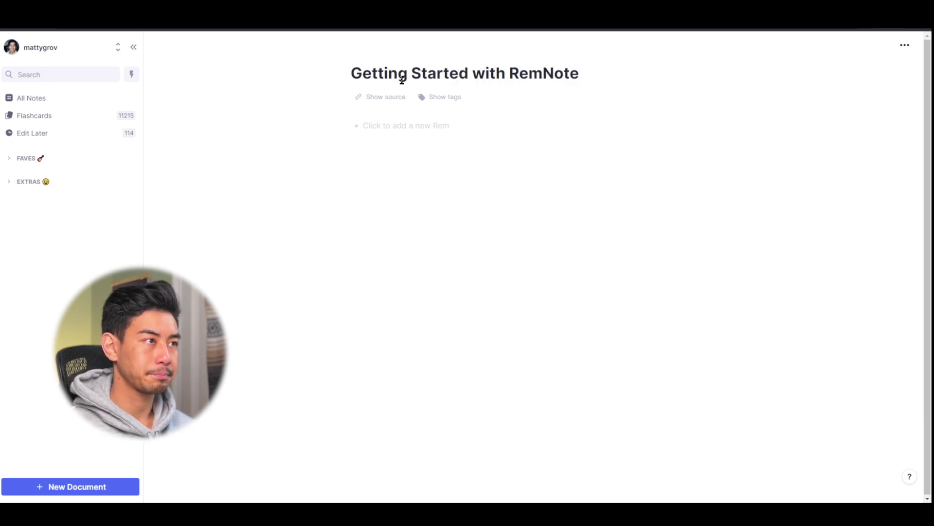
pyautogui.press('Return')
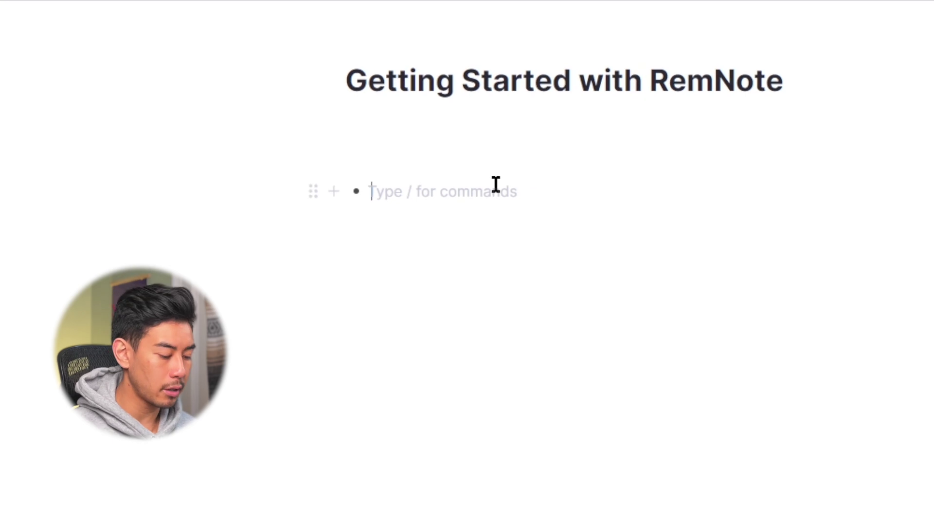
# - Add Rems Human Body, Skin, Bones and Stomach, then indent Skin under Human Body
pyautogui.write('Human Bodty')
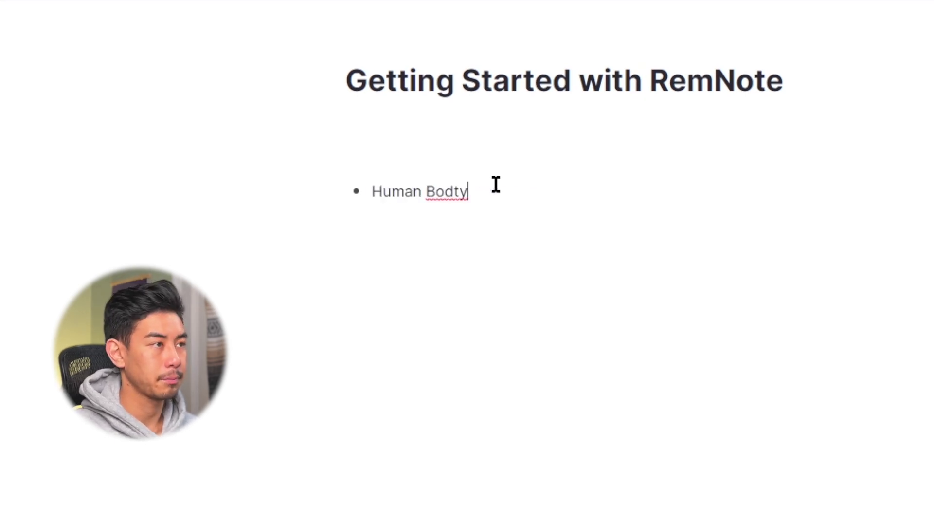
pyautogui.press('BackSpace')
pyautogui.press('BackSpace')
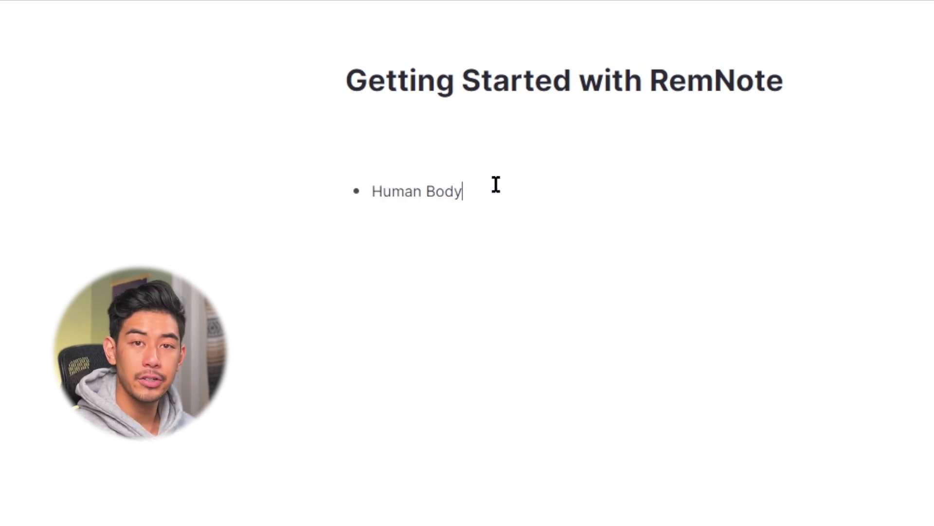
pyautogui.press('Return')
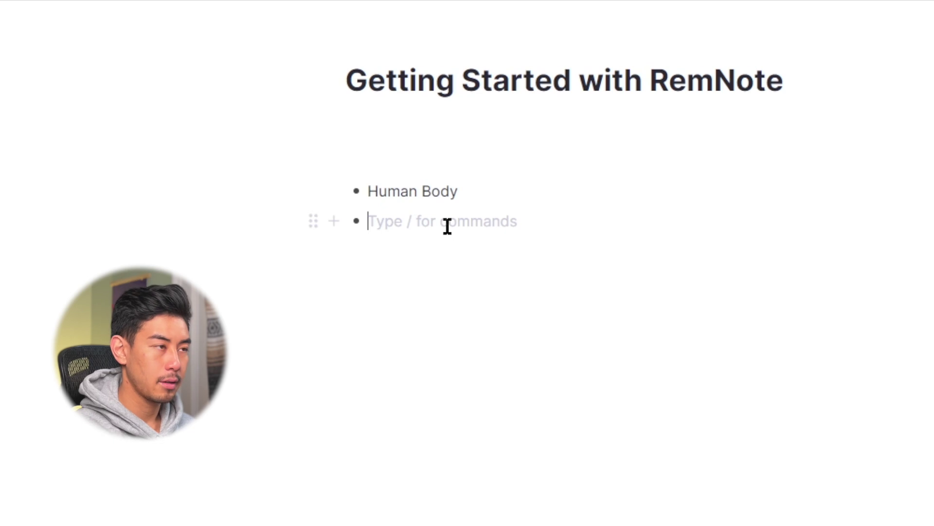
pyautogui.write('Skin')
pyautogui.press('Return')
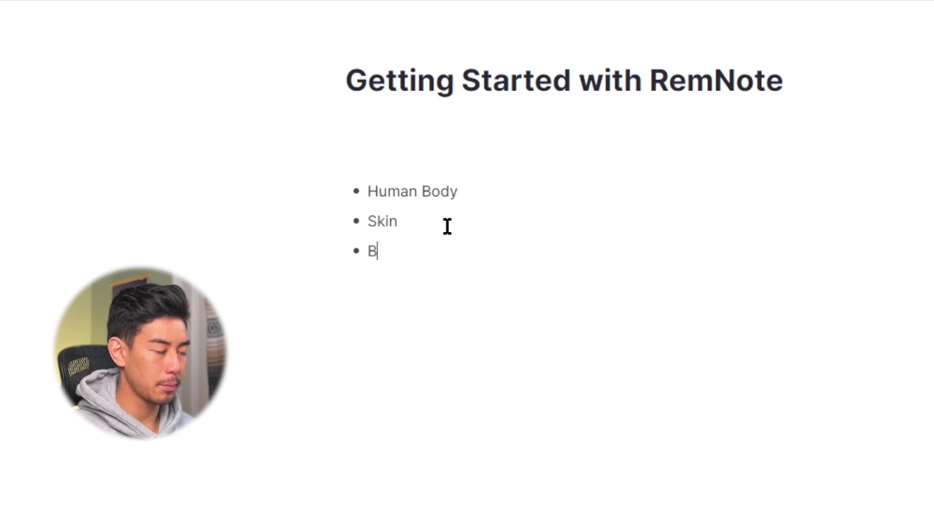
pyautogui.write('ones')
pyautogui.press('Return')
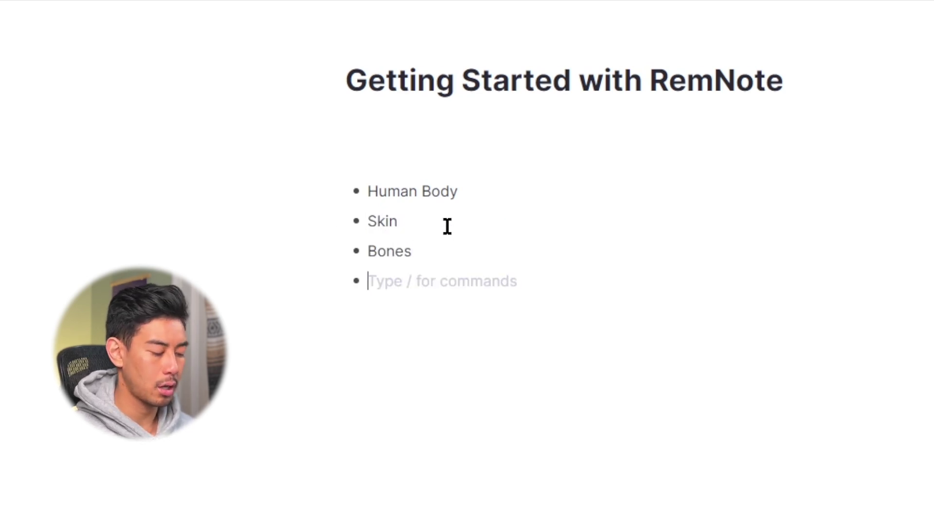
pyautogui.write('Stomach')
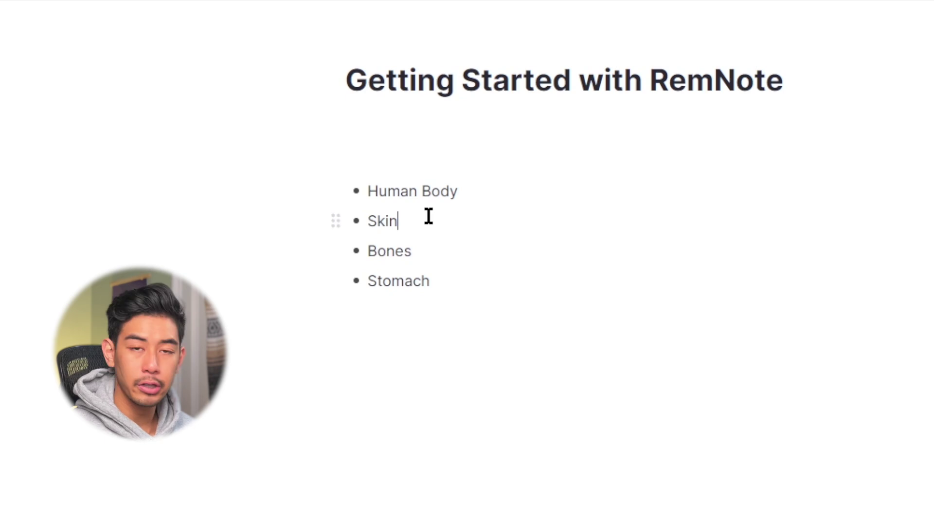
pyautogui.press('Tab')
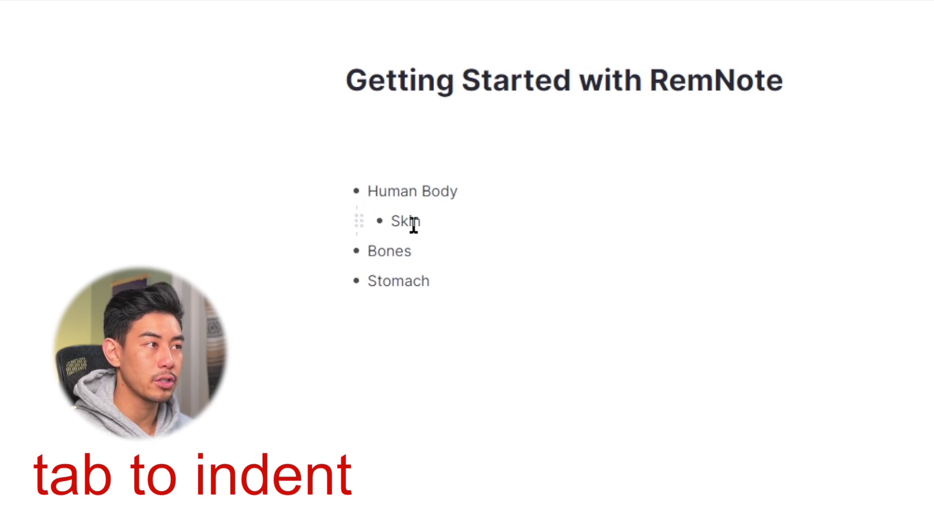
# - Indent Bones and Stomach under Human Body, briefly outdenting Stomach before re-nesting it
pyautogui.click(446, 251)
pyautogui.press('Tab')
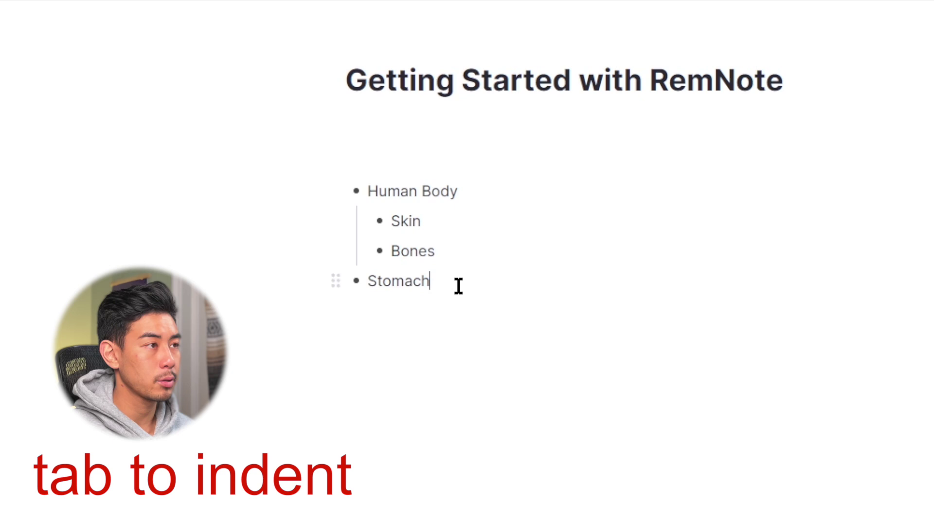
pyautogui.press('Tab')
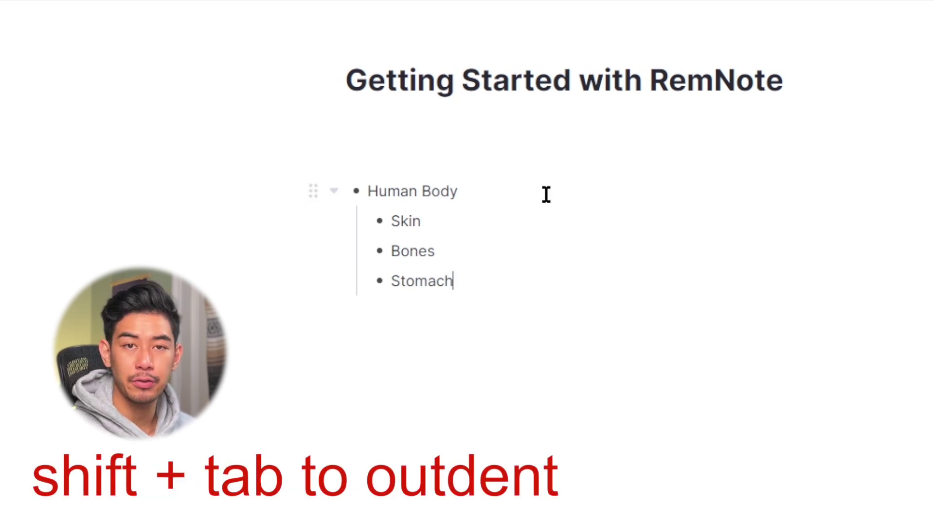
pyautogui.hotkey('shift', 'Tab')
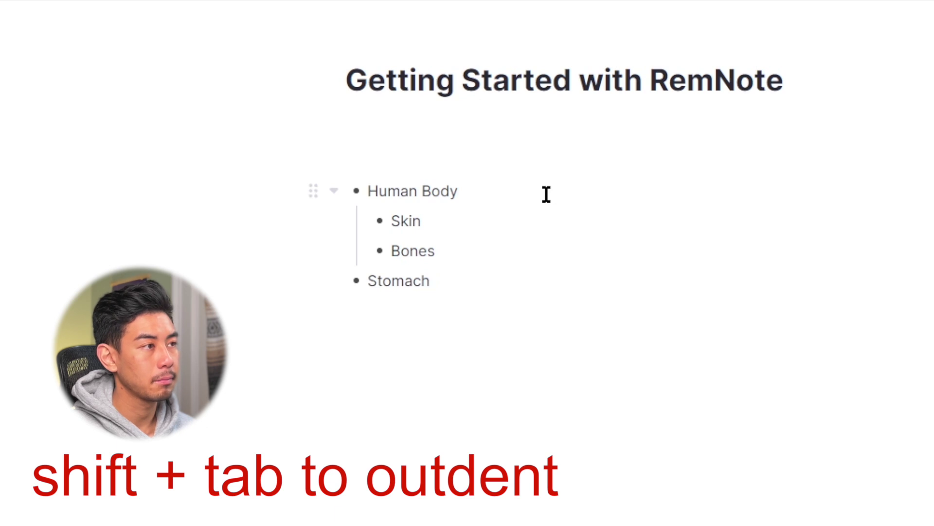
pyautogui.press('Tab')
pyautogui.click(547, 194)
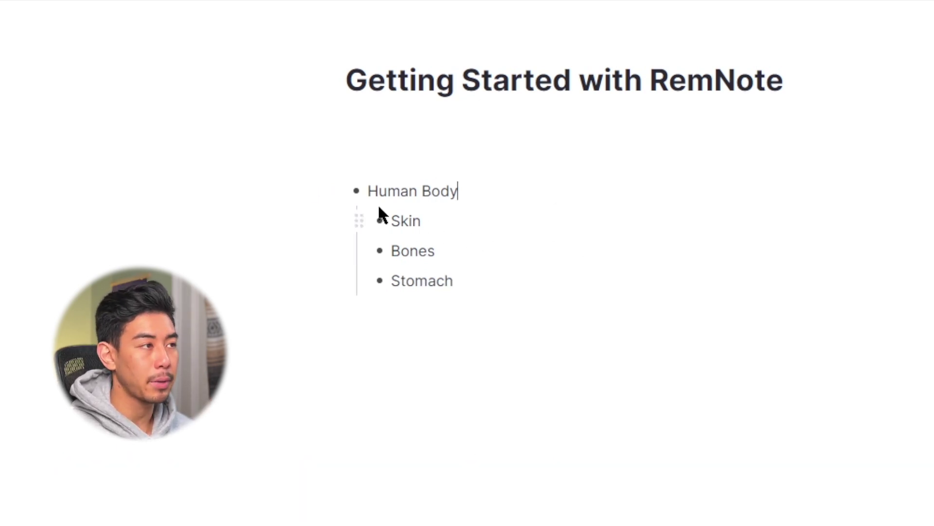
pyautogui.moveTo(328, 197)
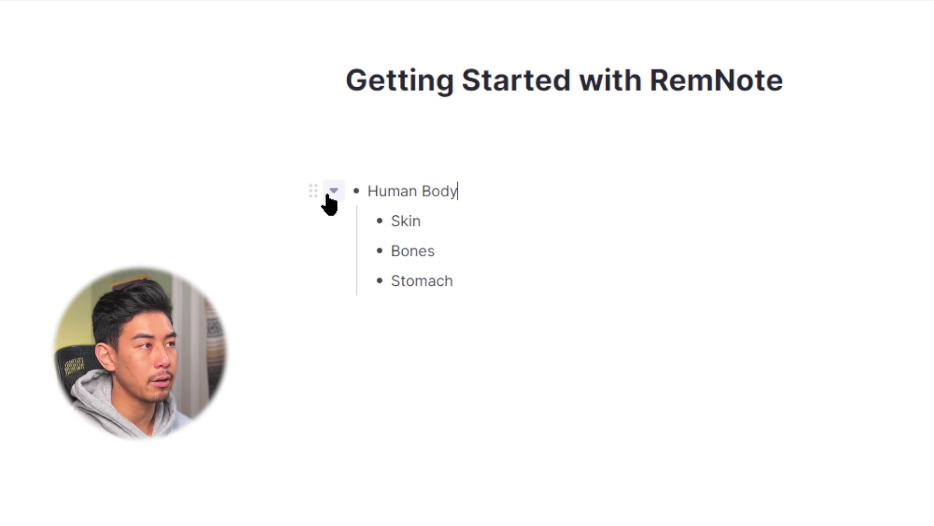
pyautogui.click(334, 191)
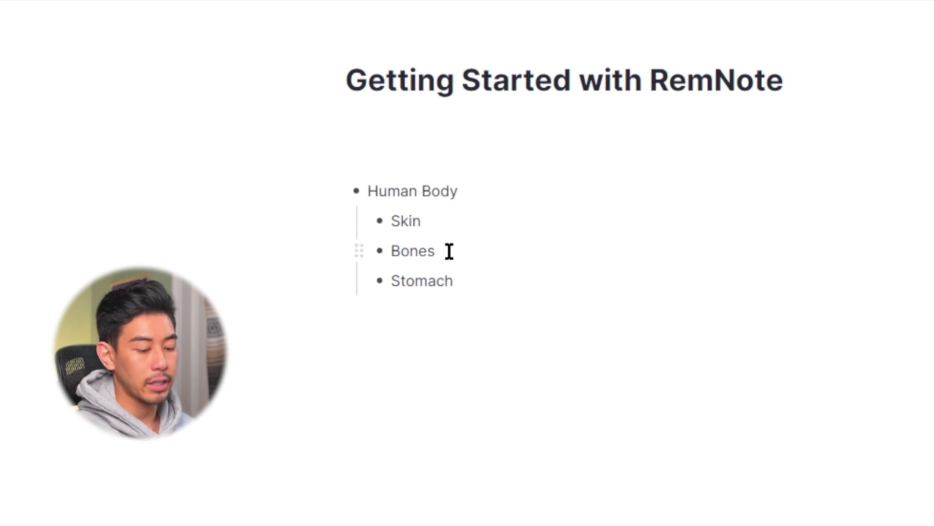
# - Add Femur, Humerus and Skull as child Rems of Bones
pyautogui.press('Return')
pyautogui.press('Tab')
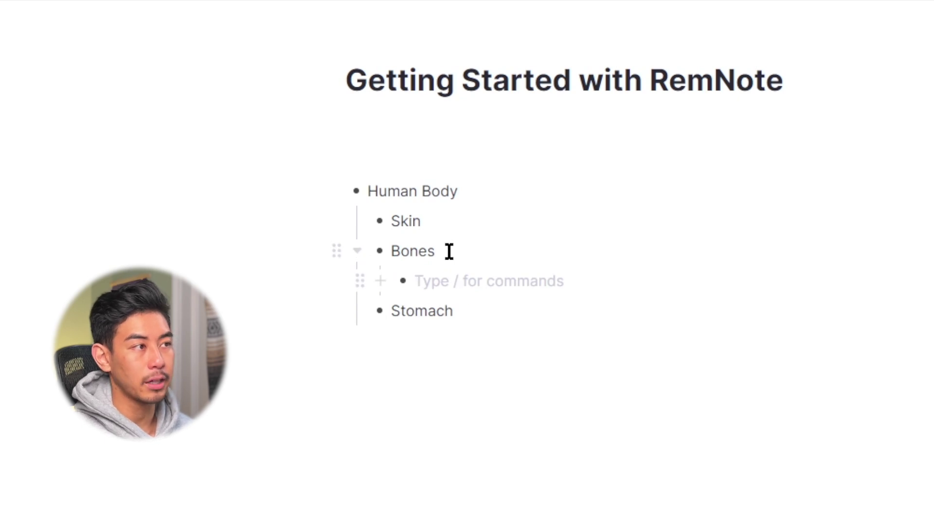
pyautogui.write('Femur')
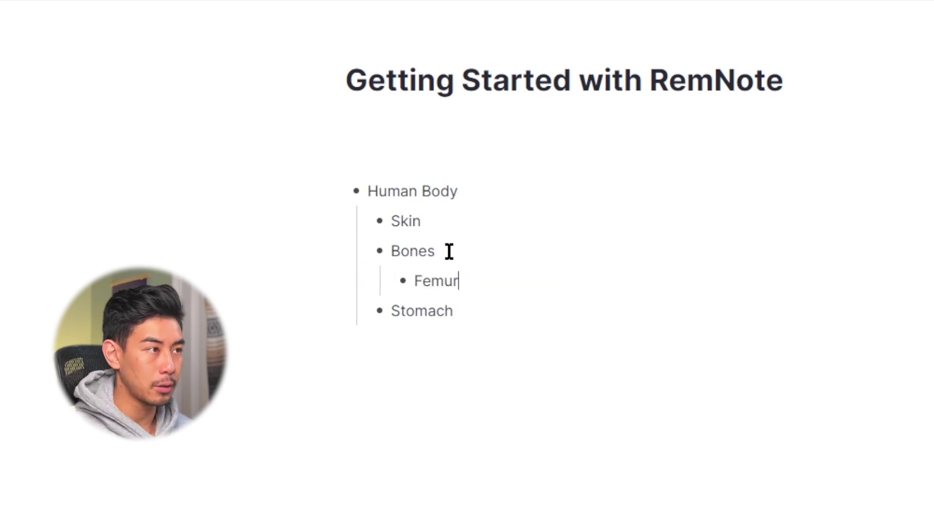
pyautogui.press('Return')
pyautogui.write('Humerus')
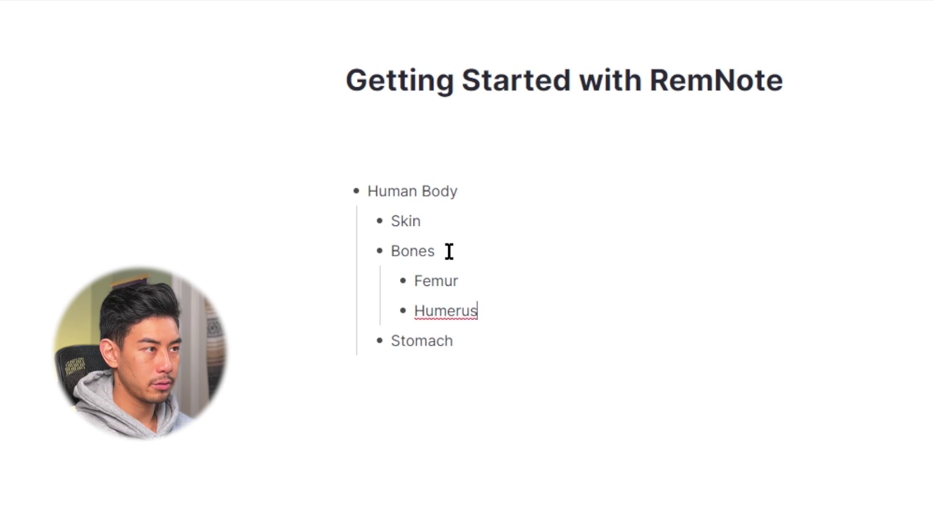
pyautogui.press('Return')
pyautogui.write('Skull')
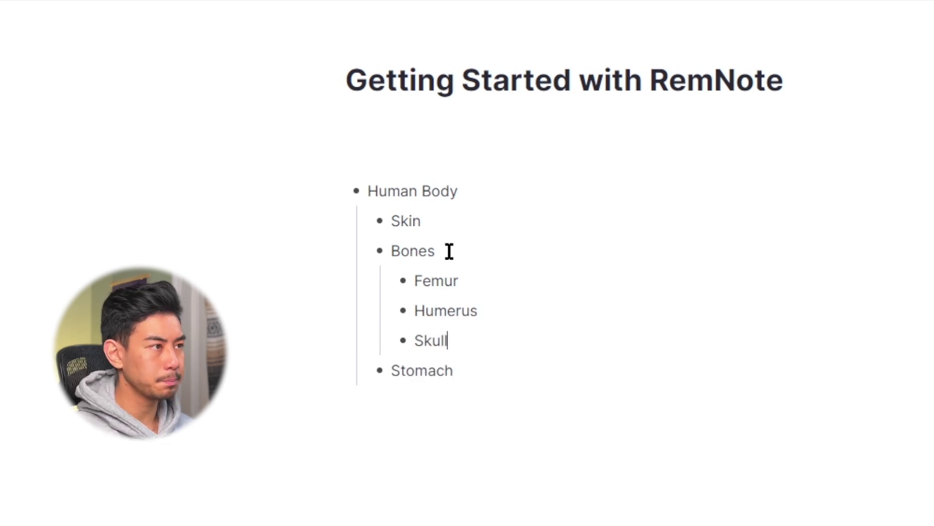
# - Collapse Bones and then Human Body to hide their children
pyautogui.moveTo(359, 260)
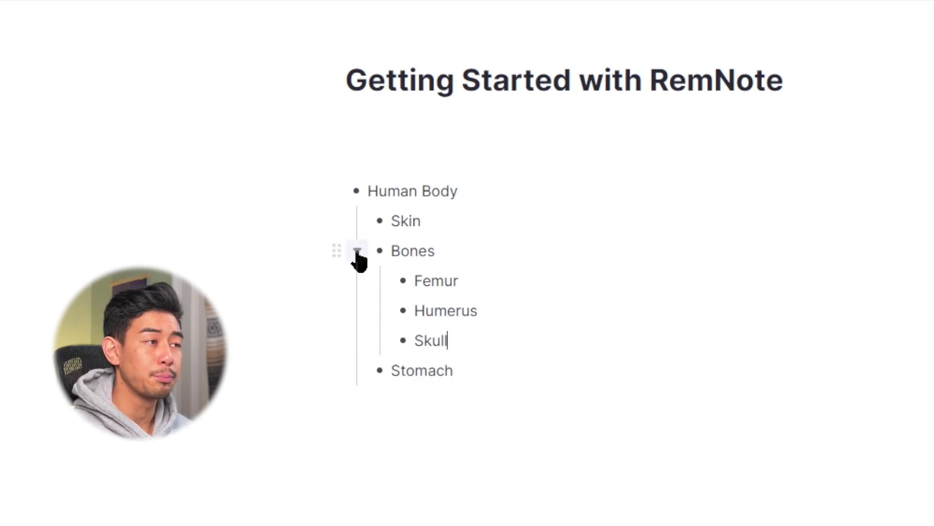
pyautogui.click(358, 251)
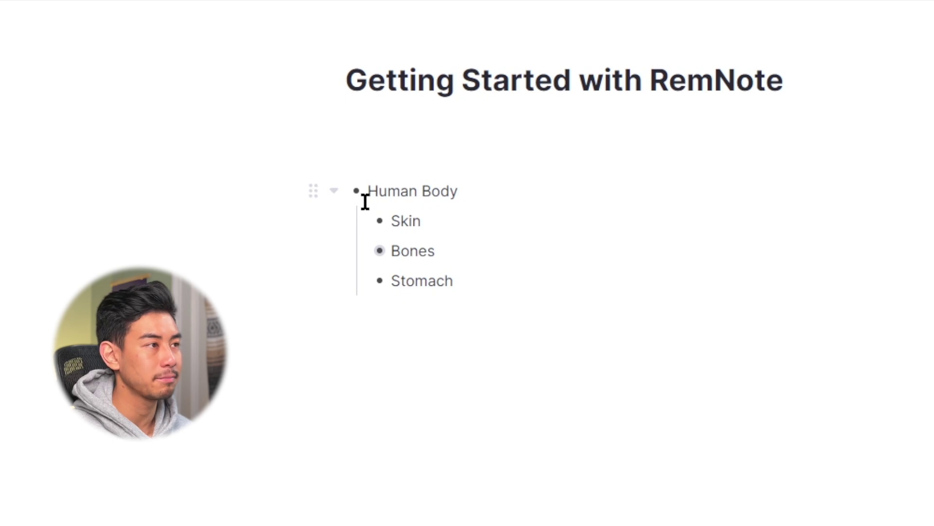
pyautogui.click(333, 192)
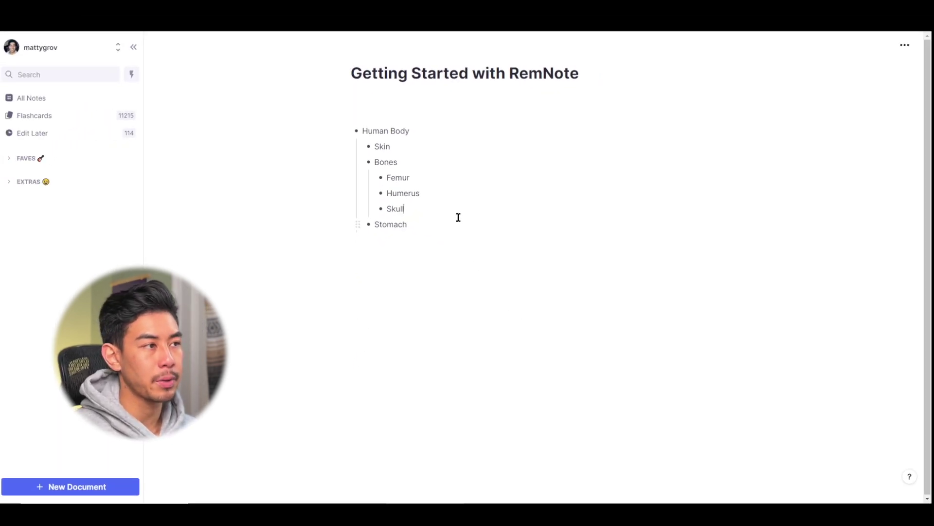
# - Zoom into Skull, then climb the breadcrumbs via Bones and Human Body back to Getting Started with RemNote
pyautogui.click(381, 209)
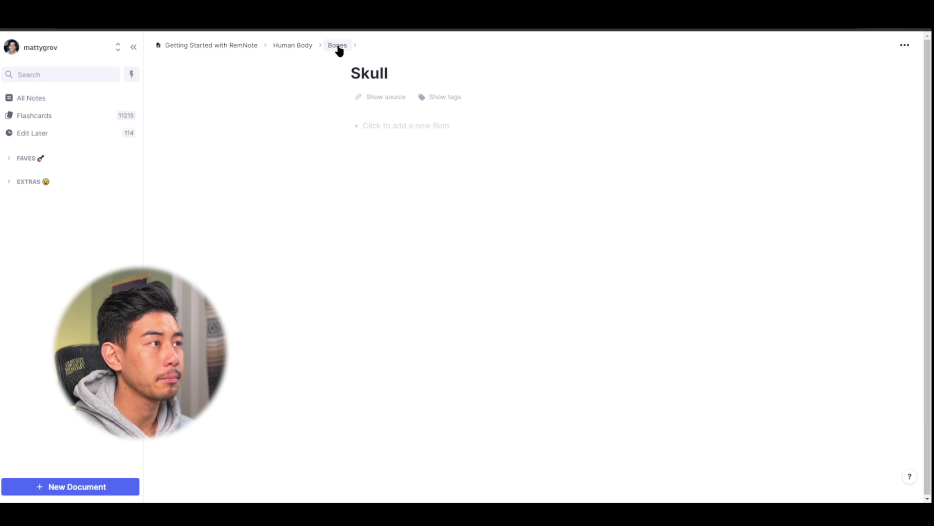
pyautogui.click(338, 46)
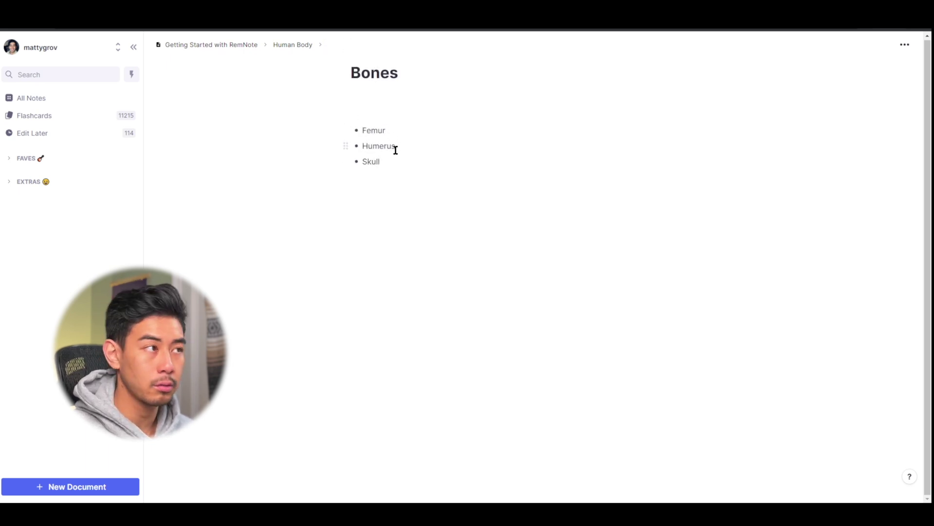
pyautogui.click(291, 45)
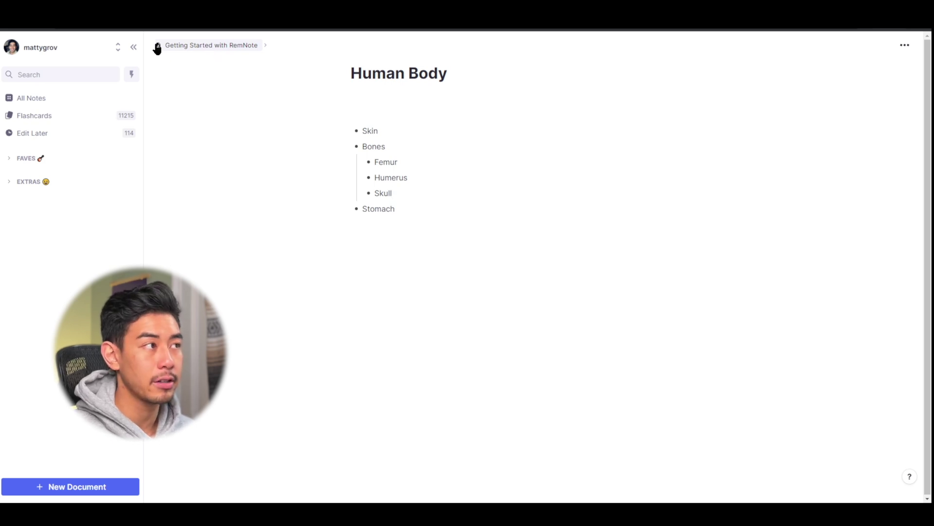
pyautogui.click(194, 46)
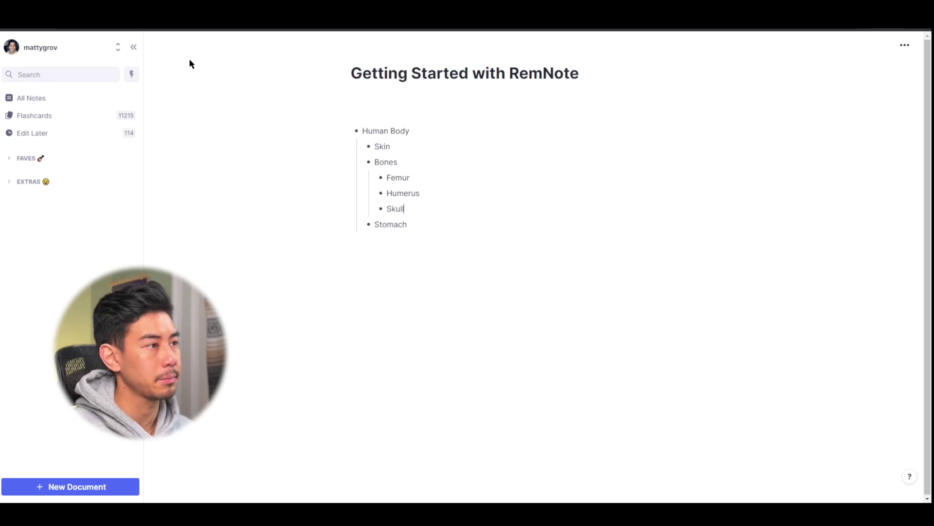
# - Collapse Human Body with Ctrl+Up, then browse All Notes' Documents and Folders filters before returning to All
pyautogui.click(491, 131)
pyautogui.hotkey('ctrl', 'Up')
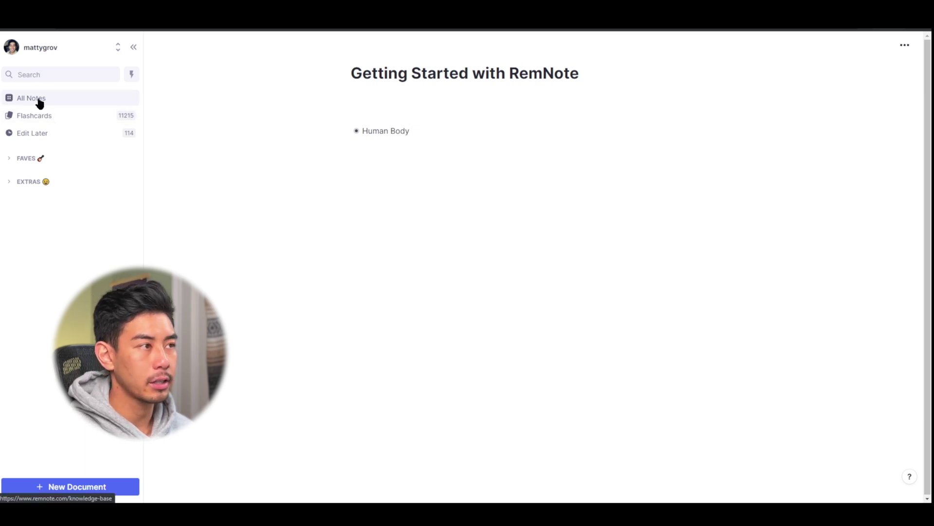
pyautogui.click(40, 102)
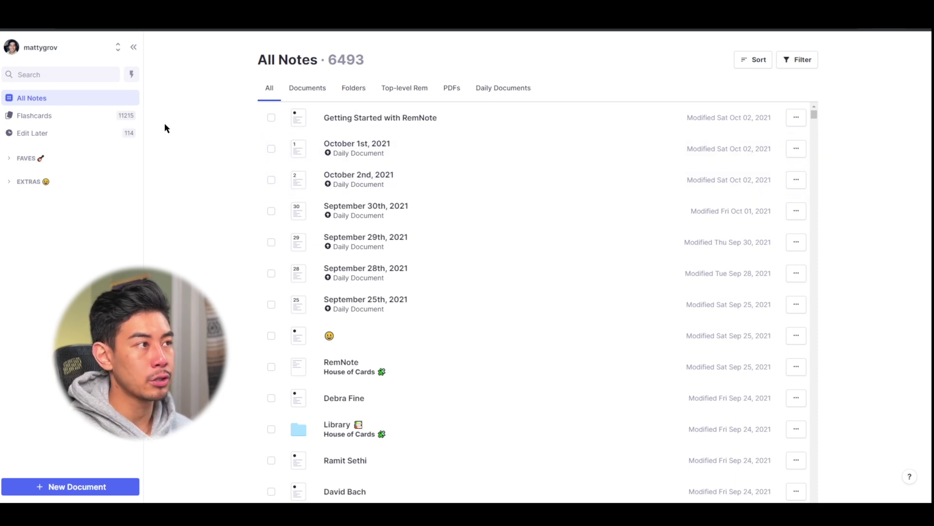
pyautogui.click(312, 88)
pyautogui.click(349, 91)
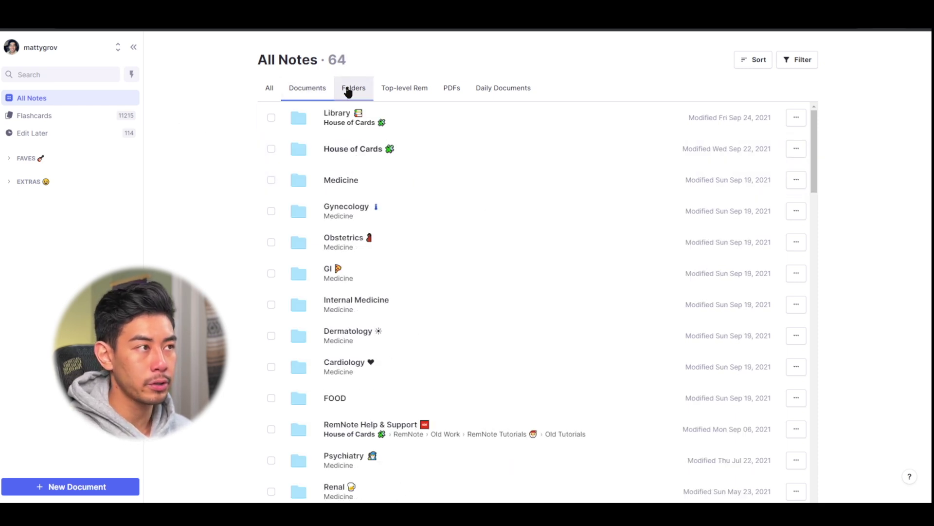
pyautogui.click(313, 93)
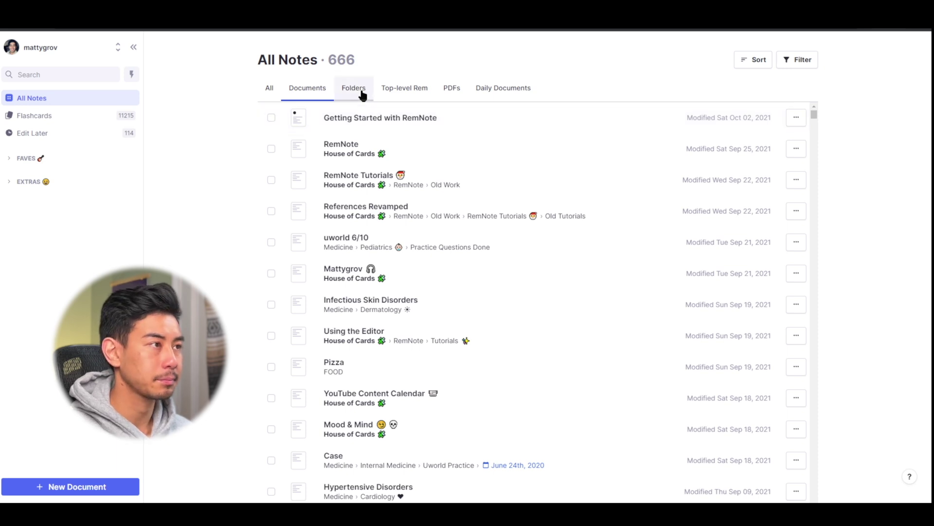
pyautogui.click(269, 88)
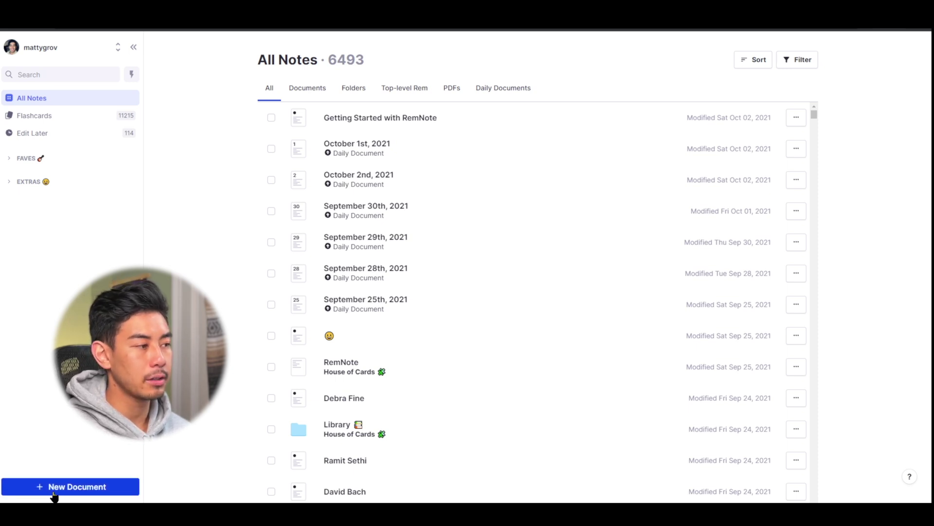
# - Create a new folder titled 'Folder Example'
pyautogui.moveTo(51, 496)
pyautogui.click(29, 465)
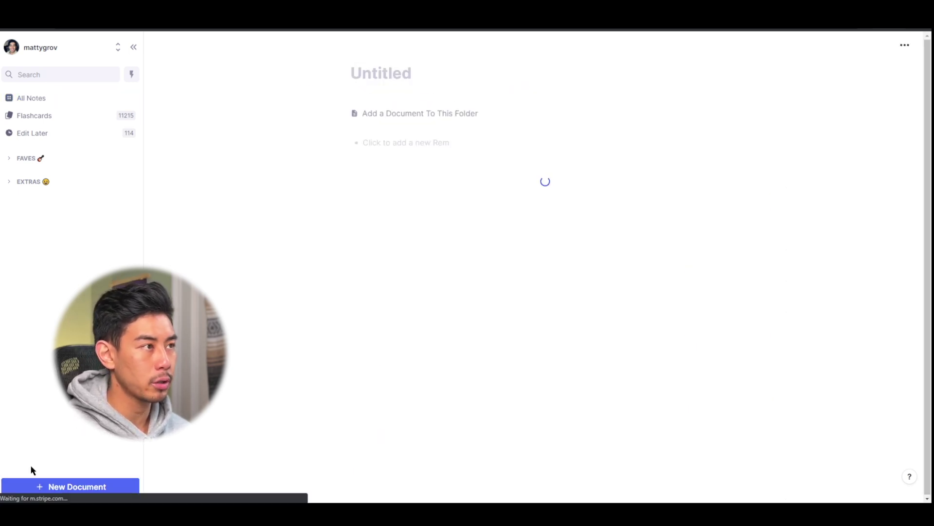
pyautogui.write('Folder Example')
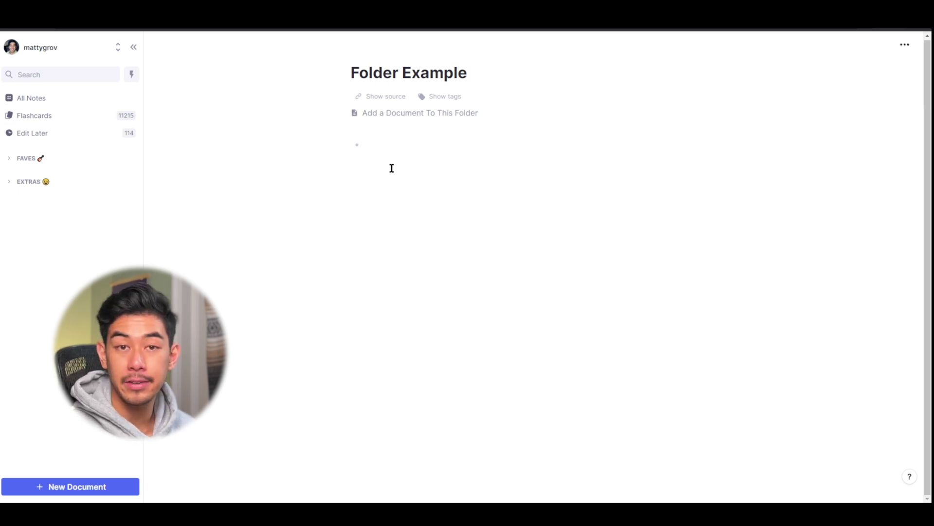
# - Add documents 'Doc1' and 'Doc2' to Folder Example, then view them in All Notes
pyautogui.click(430, 116)
pyautogui.write('Doc1')
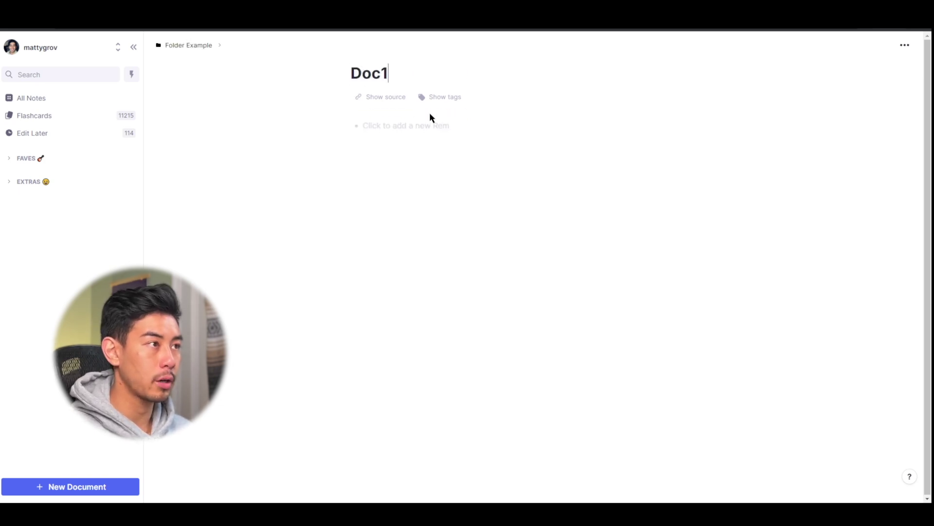
pyautogui.click(194, 46)
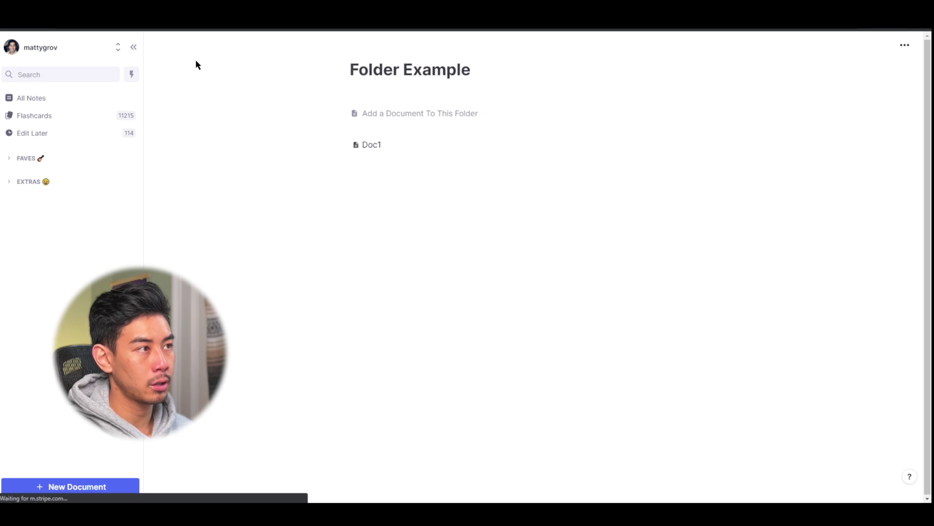
pyautogui.click(438, 117)
pyautogui.write('Doc2')
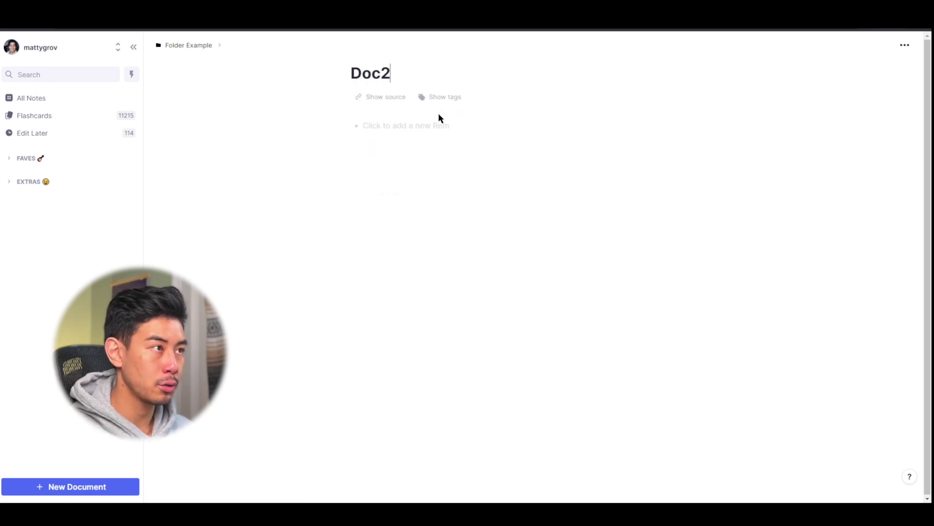
pyautogui.click(212, 46)
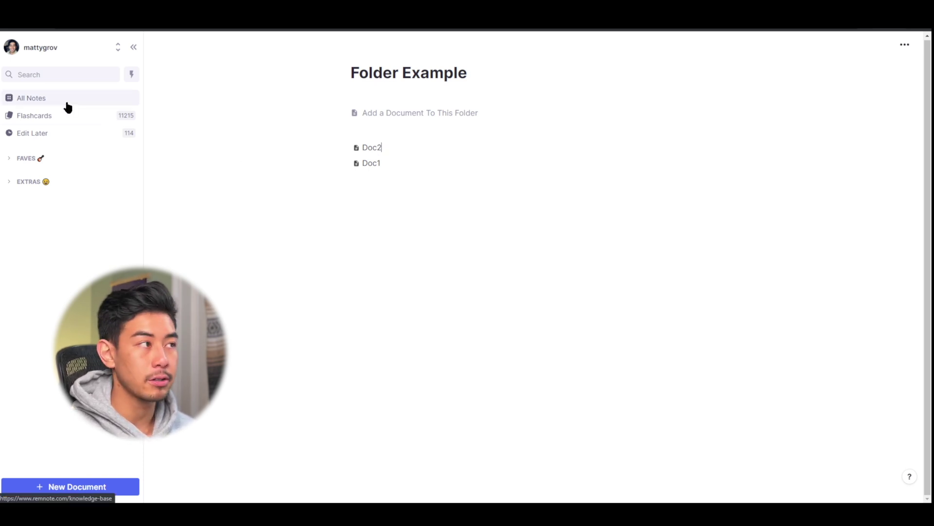
pyautogui.click(68, 107)
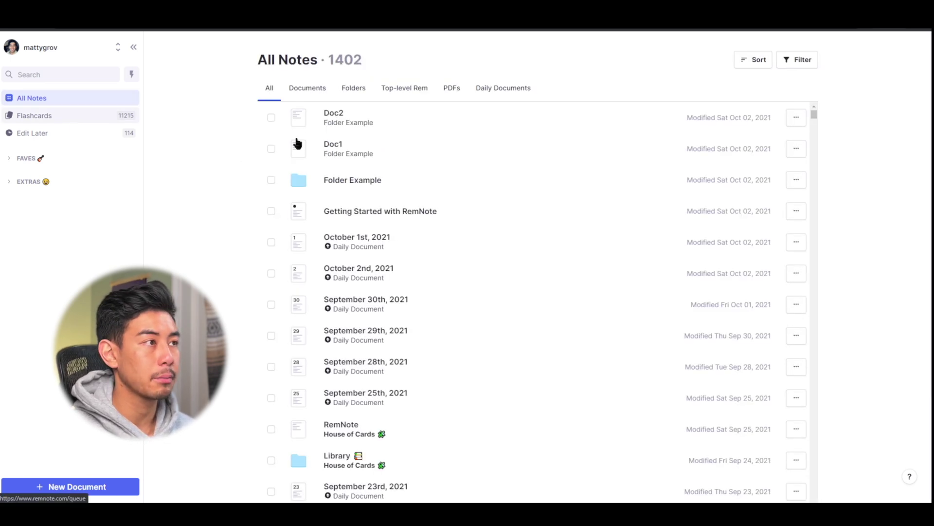
# - Filter the All Notes list to Documents, then to Folders
pyautogui.click(311, 97)
pyautogui.click(356, 96)
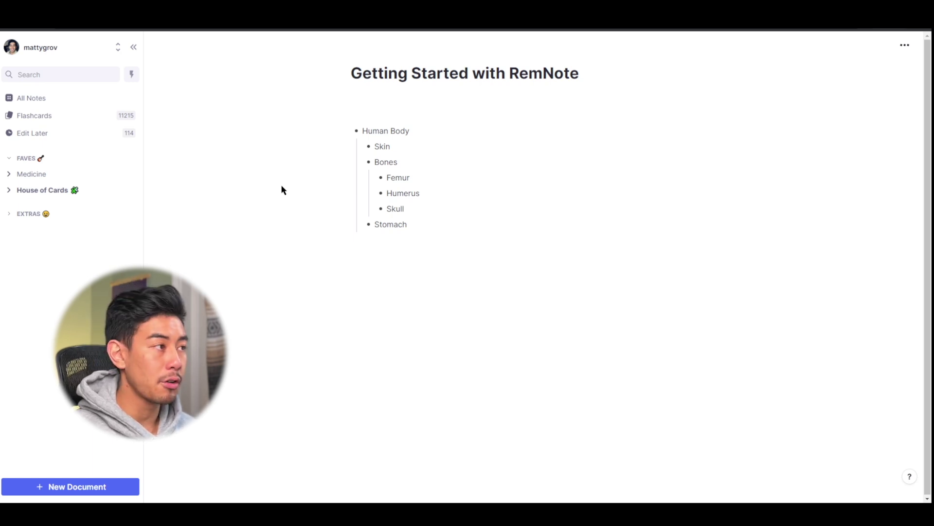
# - Open Medicine's Cardiology document and expand Electrocardiogram to show its notes
pyautogui.click(63, 179)
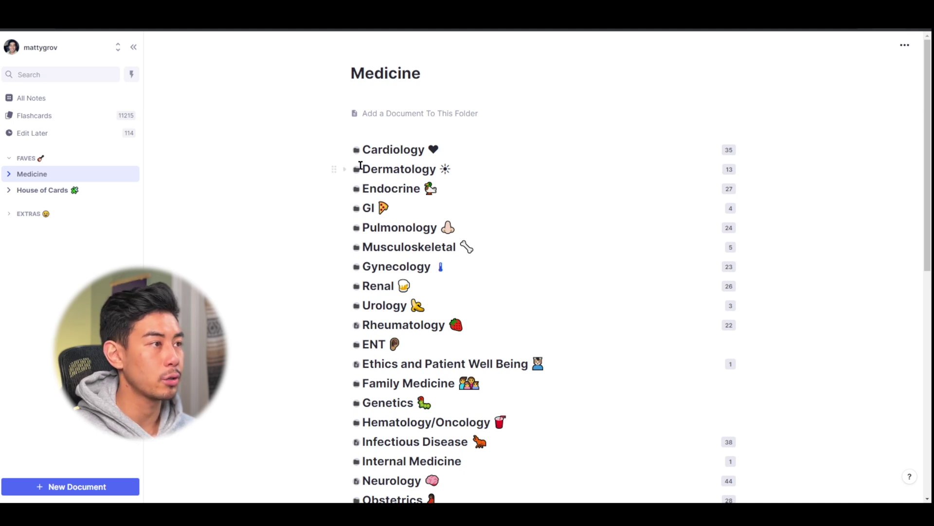
pyautogui.click(356, 151)
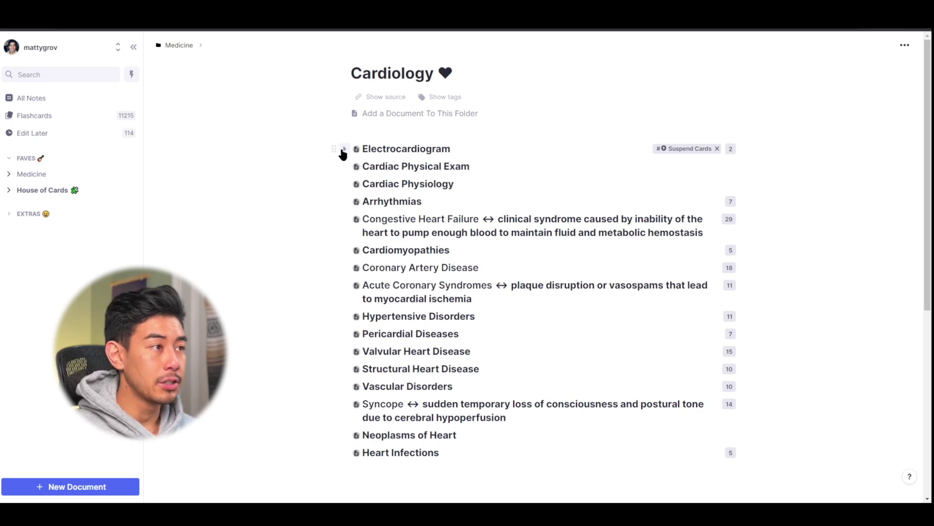
pyautogui.click(343, 149)
pyautogui.scroll(-20, 334, 268)
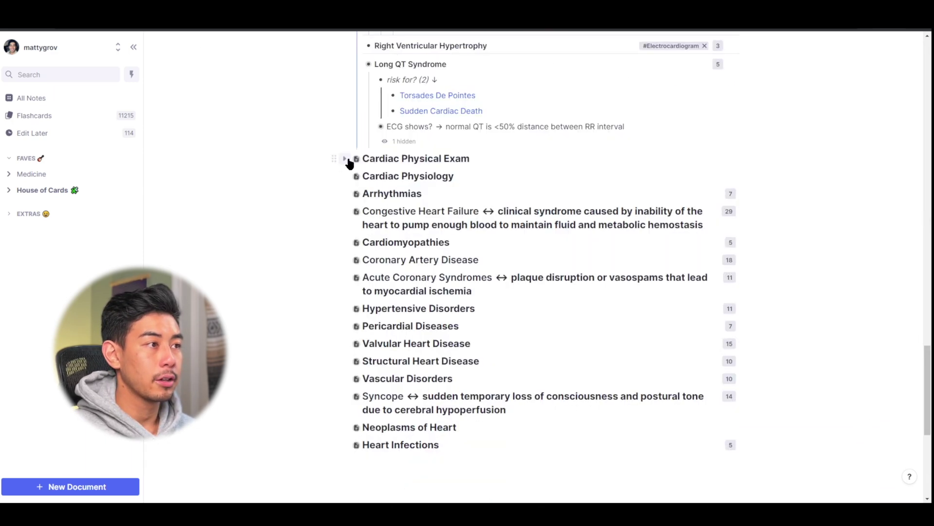
# - Expand Cardiac Physical Exam, browse down the page, then jump back to the top with Home
pyautogui.click(345, 159)
pyautogui.scroll(-10, 346, 204)
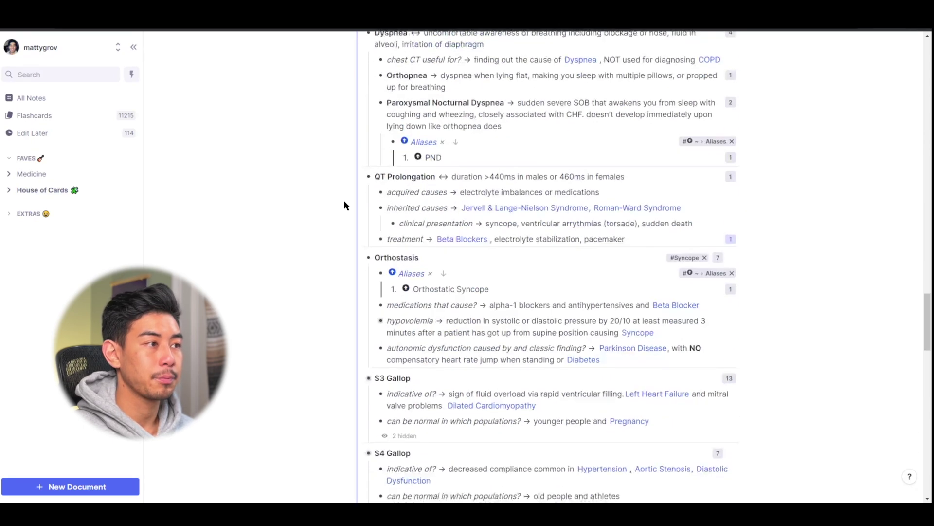
pyautogui.scroll(-15, 346, 204)
pyautogui.press('Home')
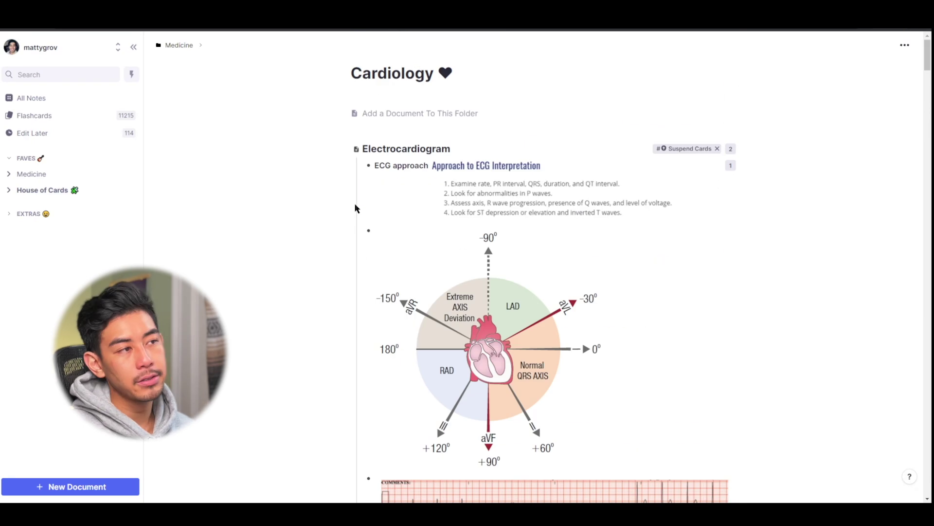
pyautogui.scroll(-2, 355, 208)
pyautogui.scroll(2, 458, 224)
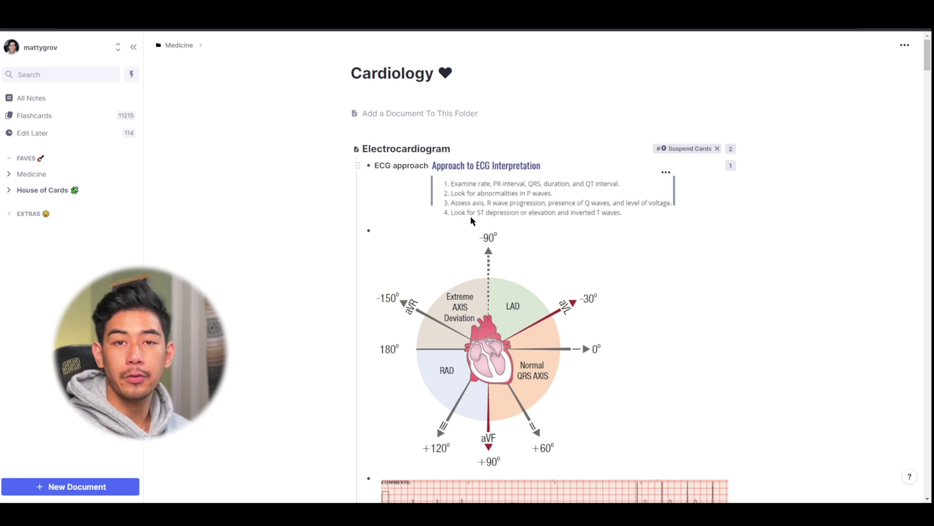
pyautogui.scroll(-5, 471, 222)
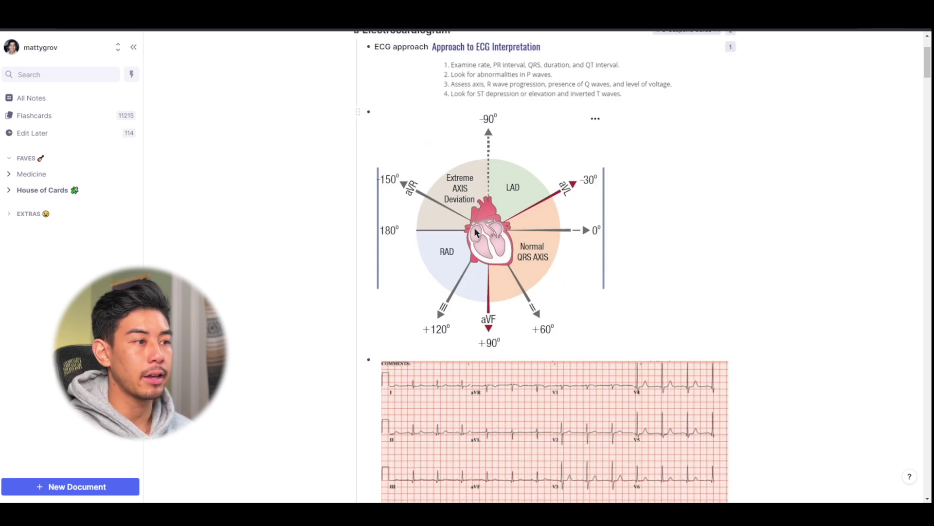